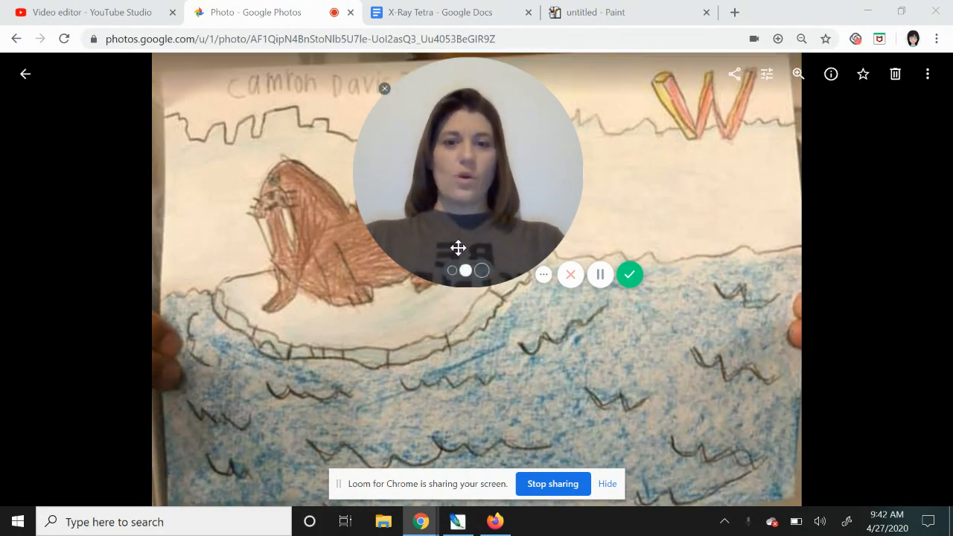
Advance the Google Photos viewer to the next walrus drawing with the starry sky and red W.
{"action": "left_click", "coordinate": [453, 271]}
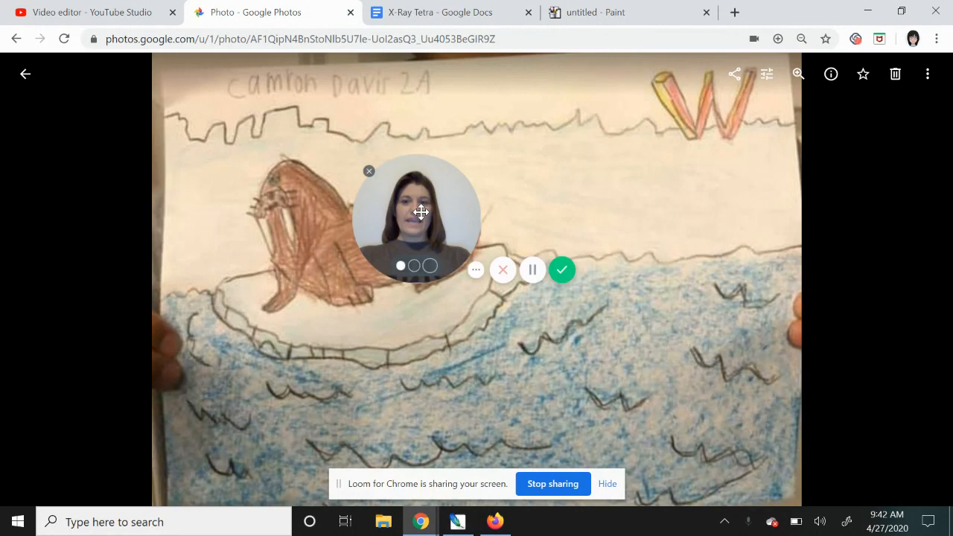
{"action": "left_click_drag", "start_coordinate": [417, 212], "coordinate": [870, 155]}
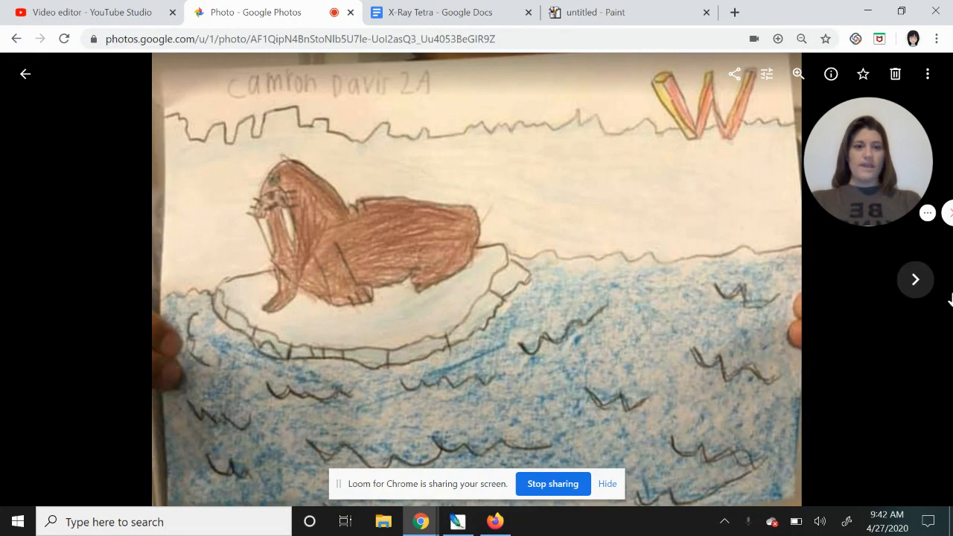
Browse through the remaining walrus drawings one by one, then switch to the X-Ray Tetra document.
{"action": "left_click", "coordinate": [917, 281]}
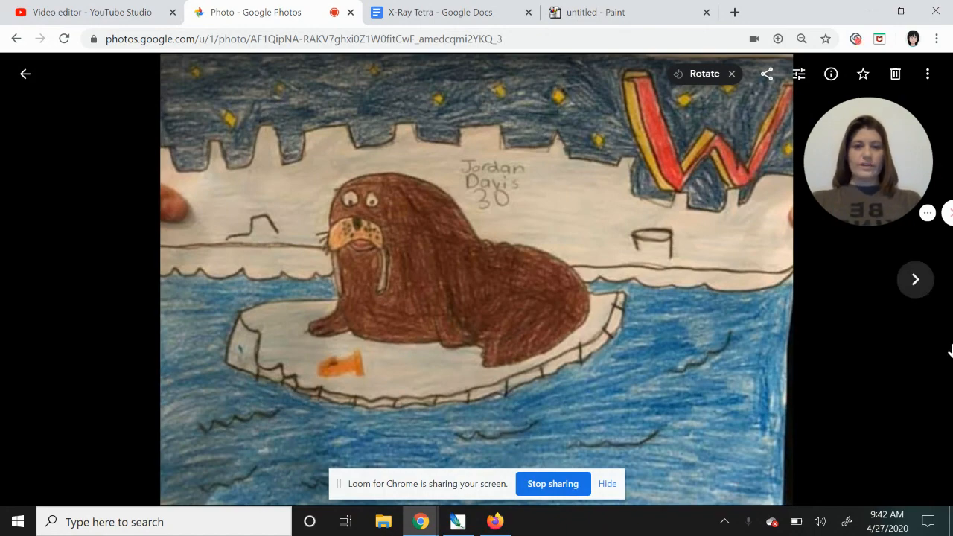
{"action": "left_click", "coordinate": [917, 281]}
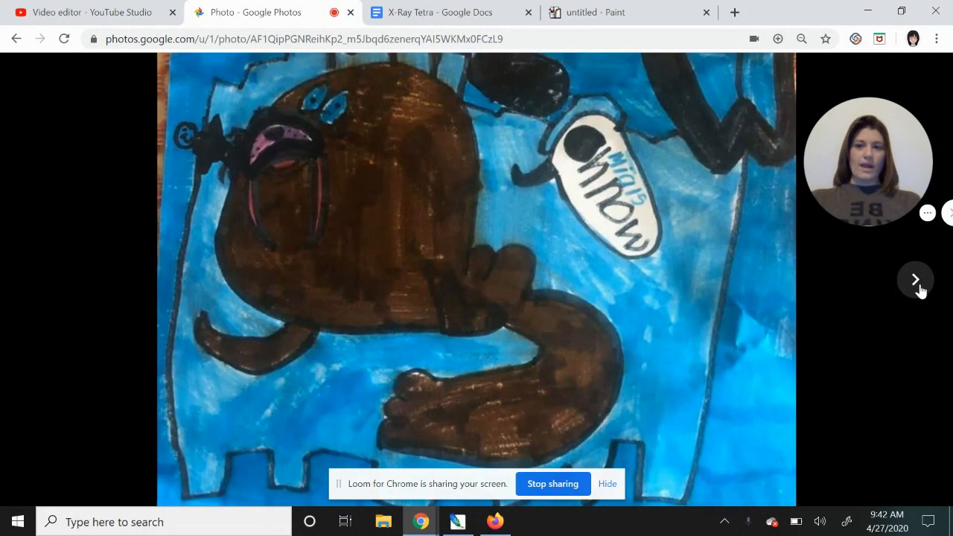
{"action": "left_click", "coordinate": [917, 281]}
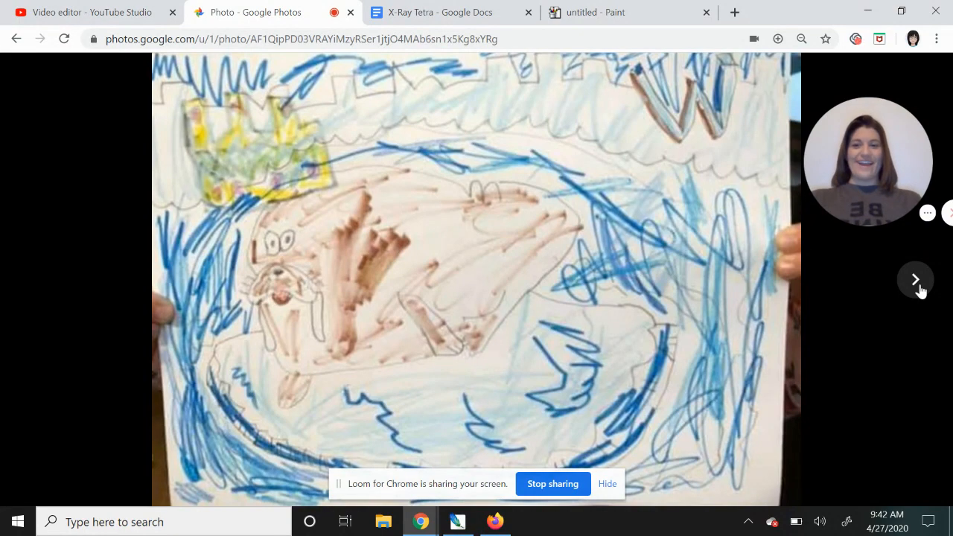
{"action": "left_click", "coordinate": [917, 281]}
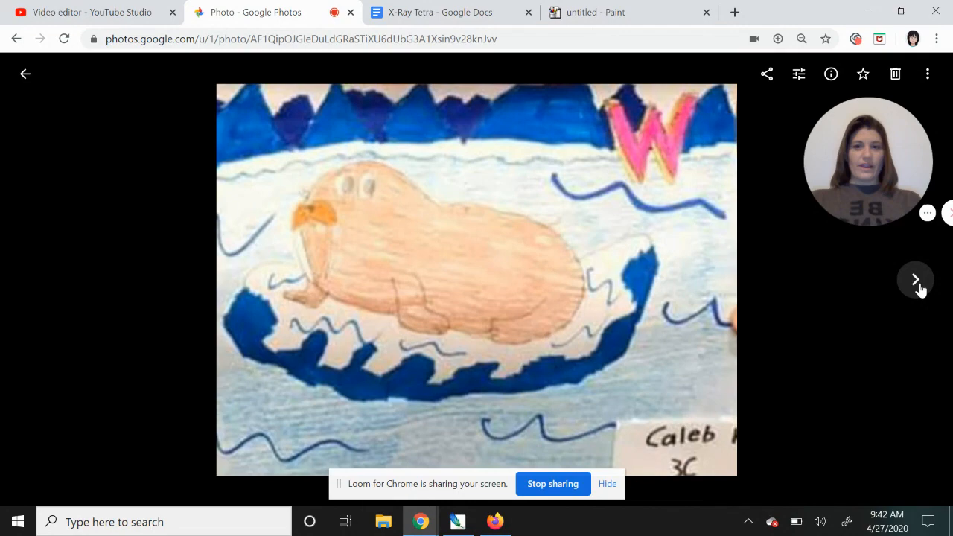
{"action": "left_click", "coordinate": [922, 287]}
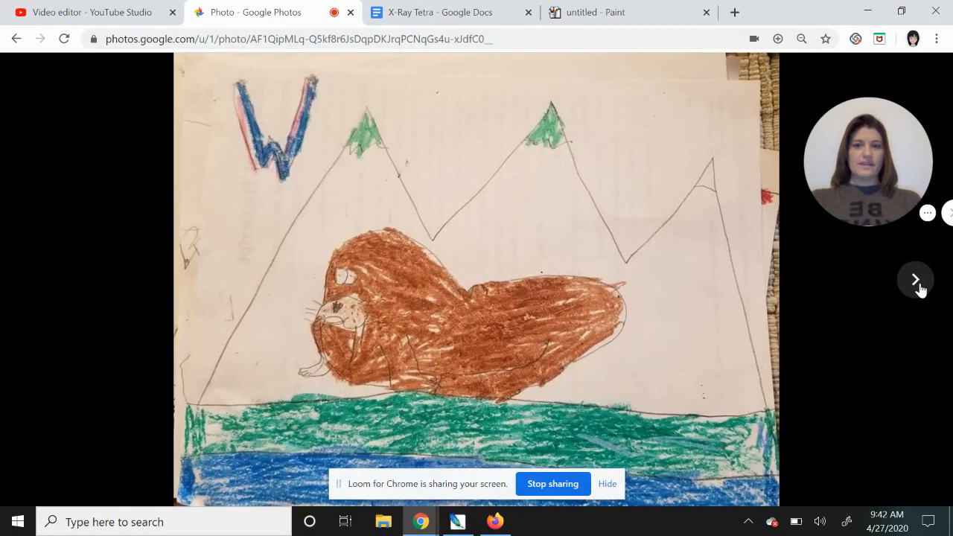
{"action": "left_click", "coordinate": [922, 286]}
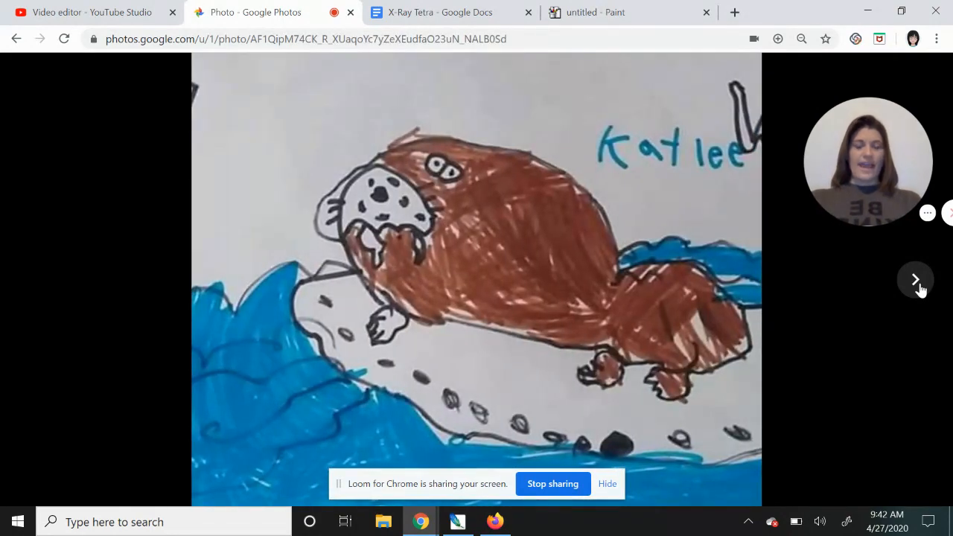
{"action": "left_click", "coordinate": [922, 287]}
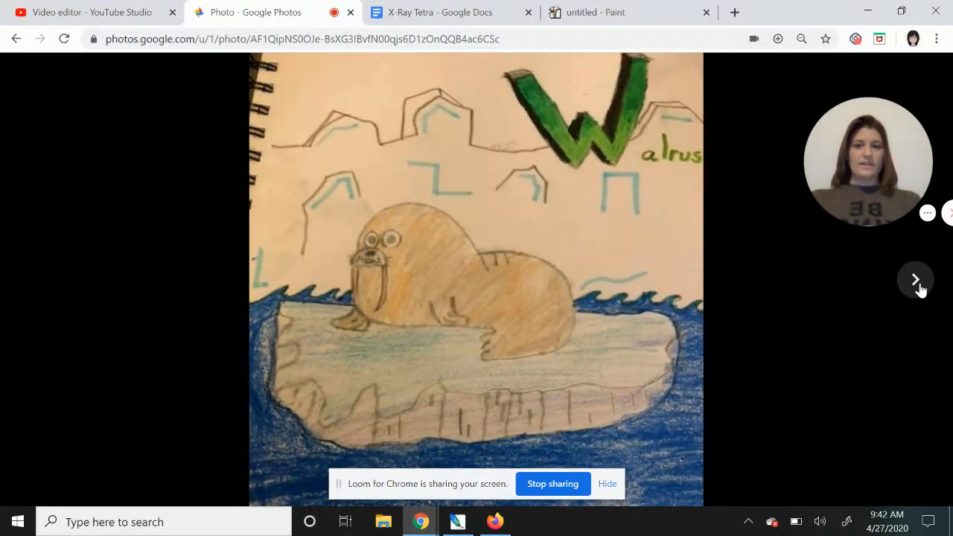
{"action": "left_click", "coordinate": [918, 282]}
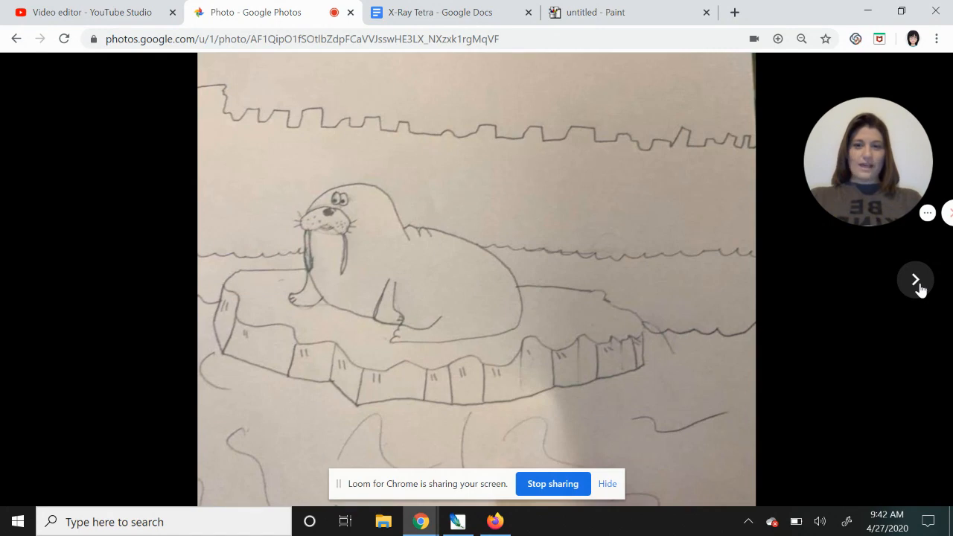
{"action": "left_click", "coordinate": [921, 286]}
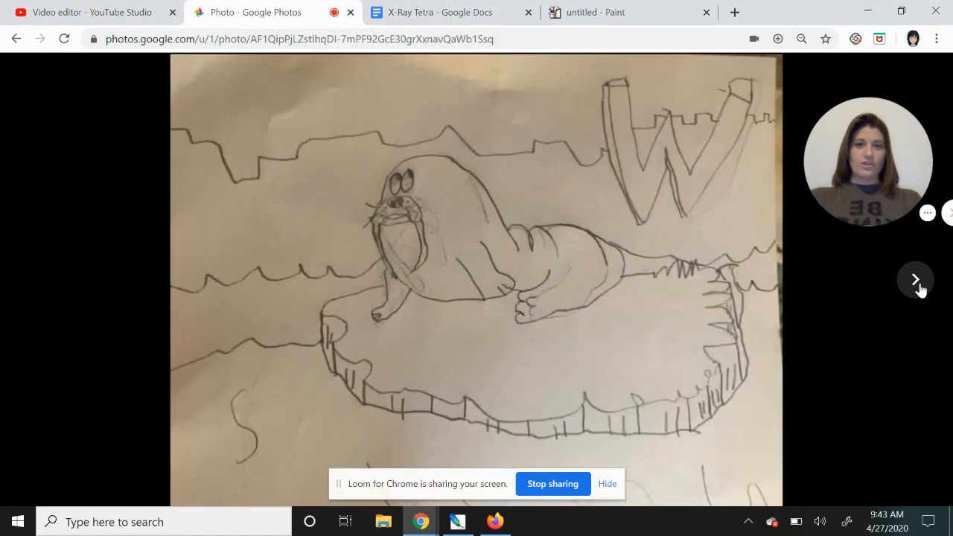
{"action": "left_click", "coordinate": [921, 287]}
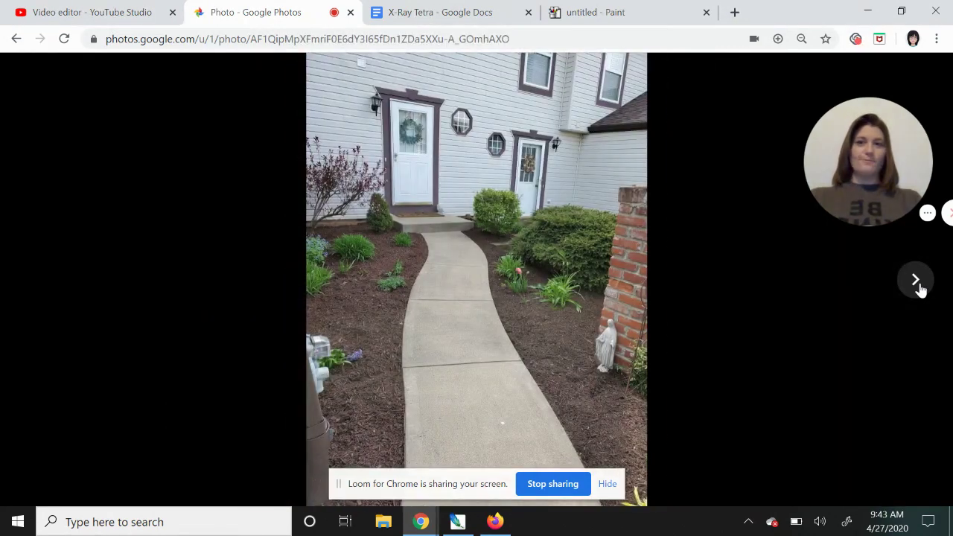
{"action": "left_click", "coordinate": [449, 12]}
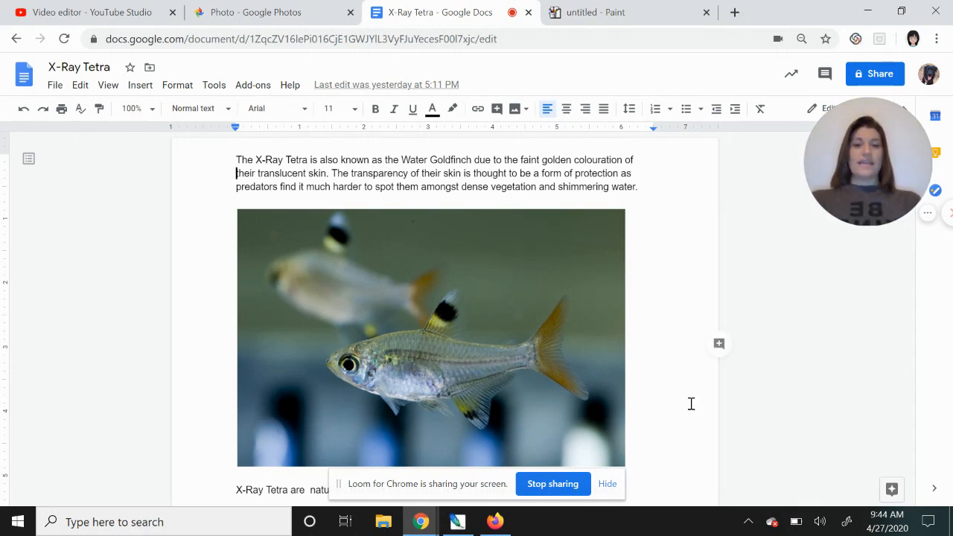
{"action": "key", "text": "Down"}
Place the insertion point beside the fish photo in the X-Ray Tetra document.
{"action": "left_click", "coordinate": [658, 373]}
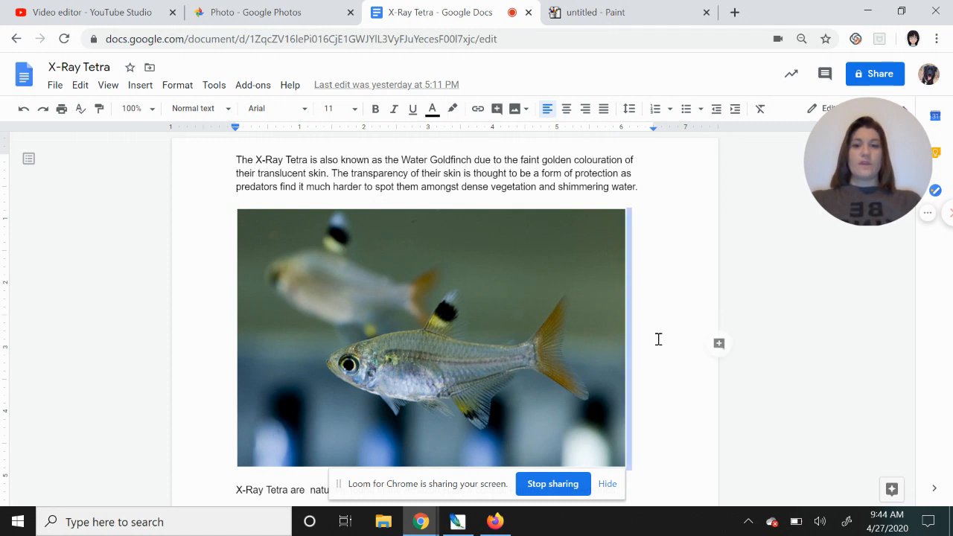
{"action": "scroll", "coordinate": [476, 313], "scroll_direction": "down", "scroll_amount": 3}
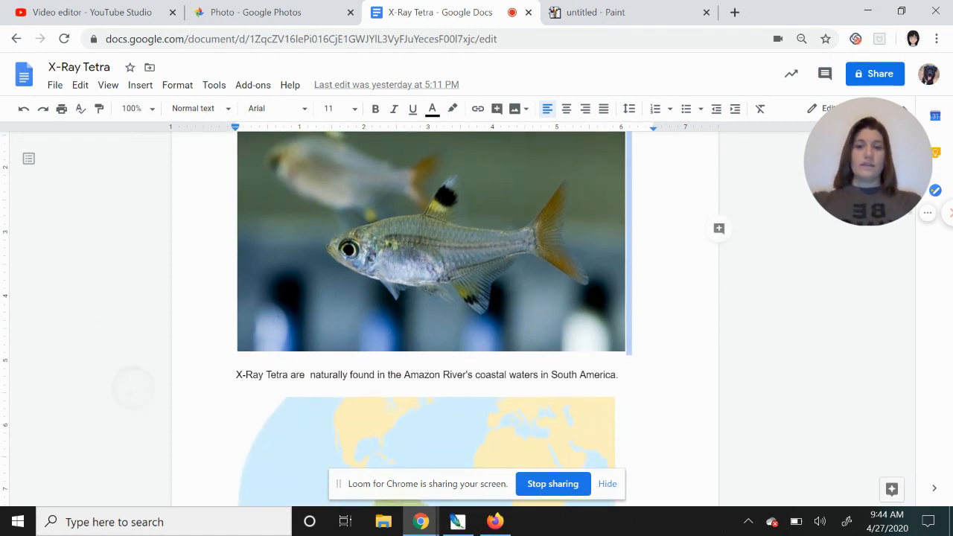
{"action": "scroll", "coordinate": [477, 312], "scroll_direction": "down", "scroll_amount": 2}
{"action": "scroll", "coordinate": [477, 313], "scroll_direction": "down", "scroll_amount": 2}
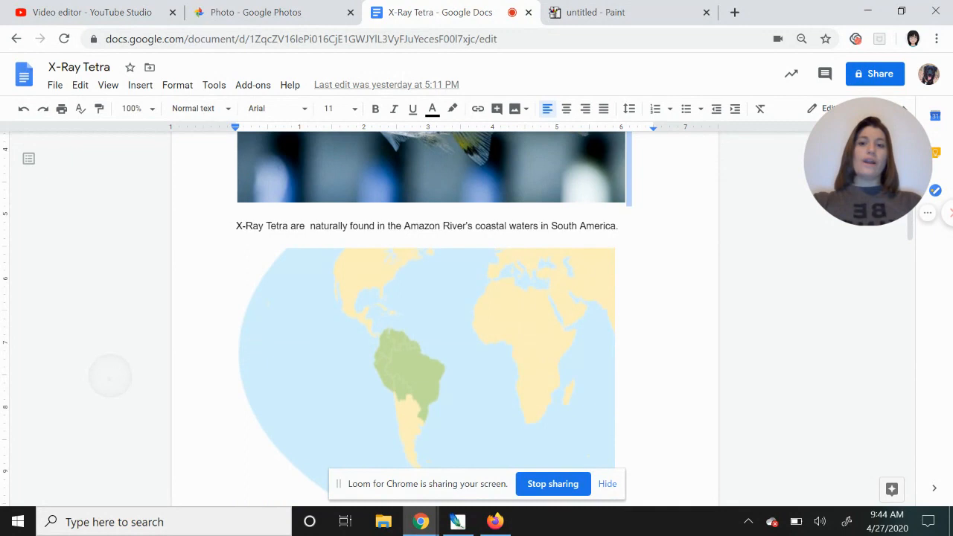
{"action": "scroll", "coordinate": [477, 313], "scroll_direction": "down", "scroll_amount": 2}
{"action": "scroll", "coordinate": [477, 313], "scroll_direction": "down", "scroll_amount": 1}
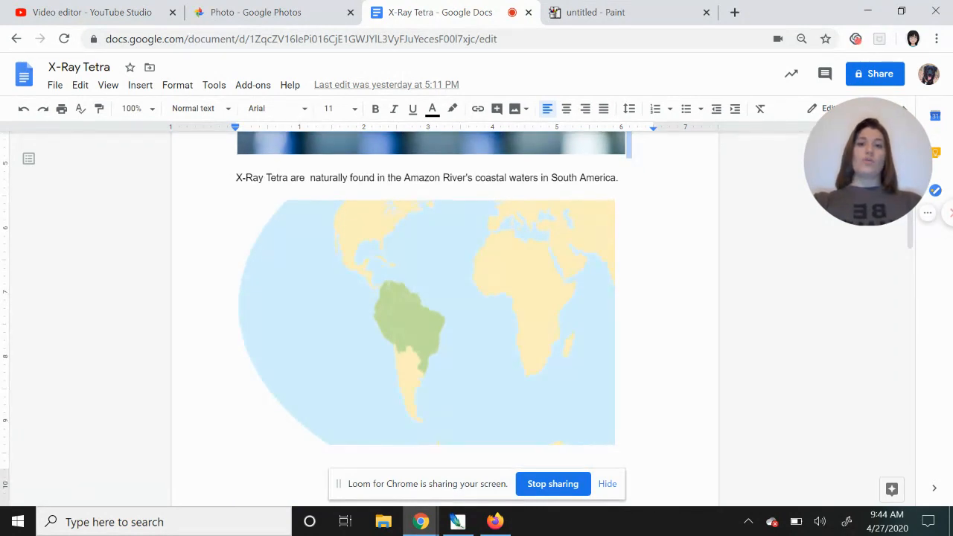
{"action": "scroll", "coordinate": [477, 312], "scroll_direction": "down", "scroll_amount": 1}
{"action": "scroll", "coordinate": [477, 313], "scroll_direction": "down", "scroll_amount": 1}
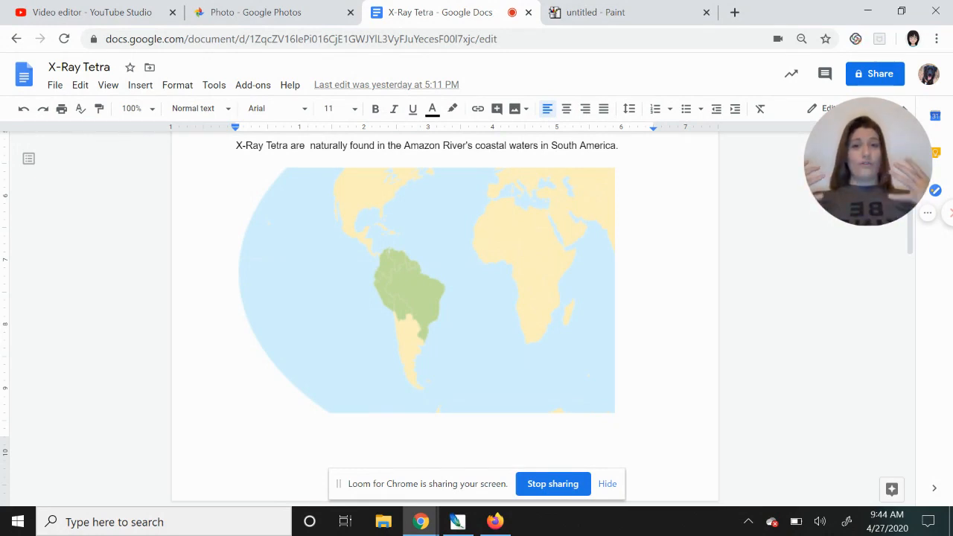
{"action": "scroll", "coordinate": [477, 313], "scroll_direction": "down", "scroll_amount": 1}
{"action": "scroll", "coordinate": [477, 313], "scroll_direction": "down", "scroll_amount": 3}
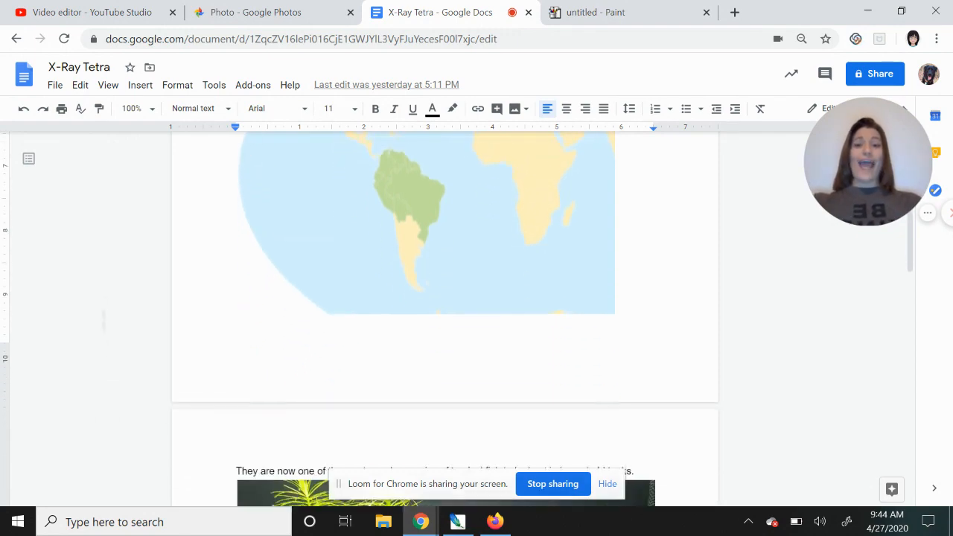
{"action": "scroll", "coordinate": [477, 313], "scroll_direction": "down", "scroll_amount": 2}
{"action": "scroll", "coordinate": [477, 313], "scroll_direction": "down", "scroll_amount": 3}
{"action": "scroll", "coordinate": [477, 313], "scroll_direction": "down", "scroll_amount": 2}
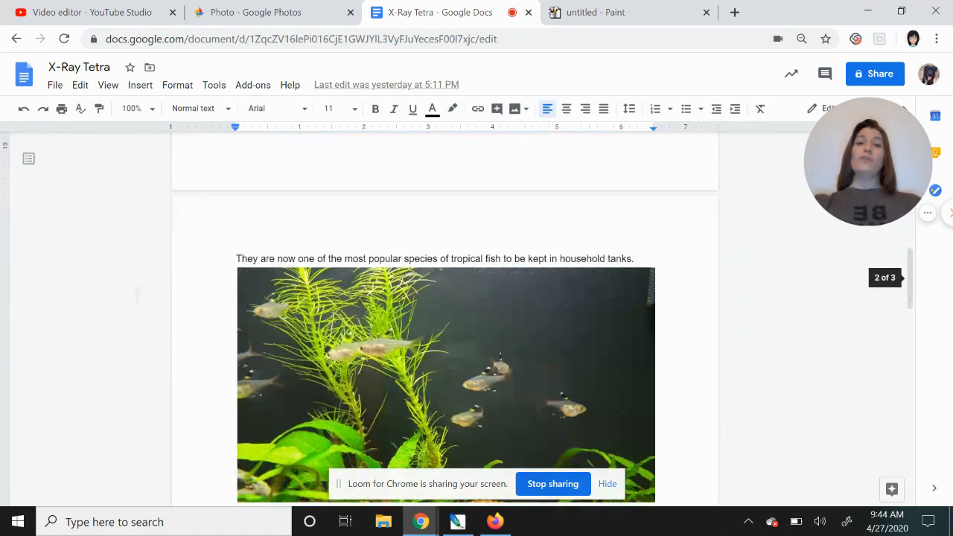
{"action": "scroll", "coordinate": [476, 313], "scroll_direction": "down", "scroll_amount": 2}
{"action": "scroll", "coordinate": [477, 313], "scroll_direction": "down", "scroll_amount": 1}
{"action": "scroll", "coordinate": [477, 313], "scroll_direction": "down", "scroll_amount": 1}
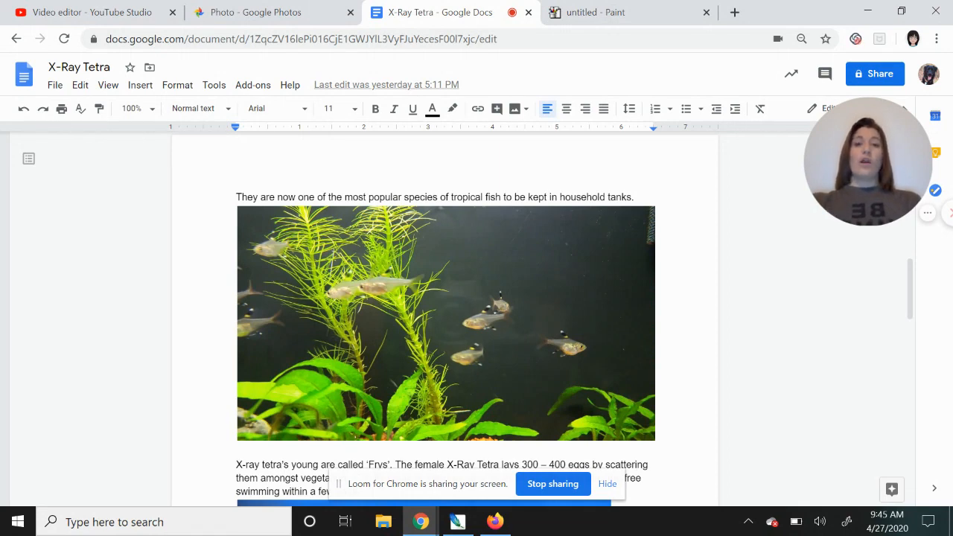
{"action": "scroll", "coordinate": [447, 313], "scroll_direction": "down", "scroll_amount": 2}
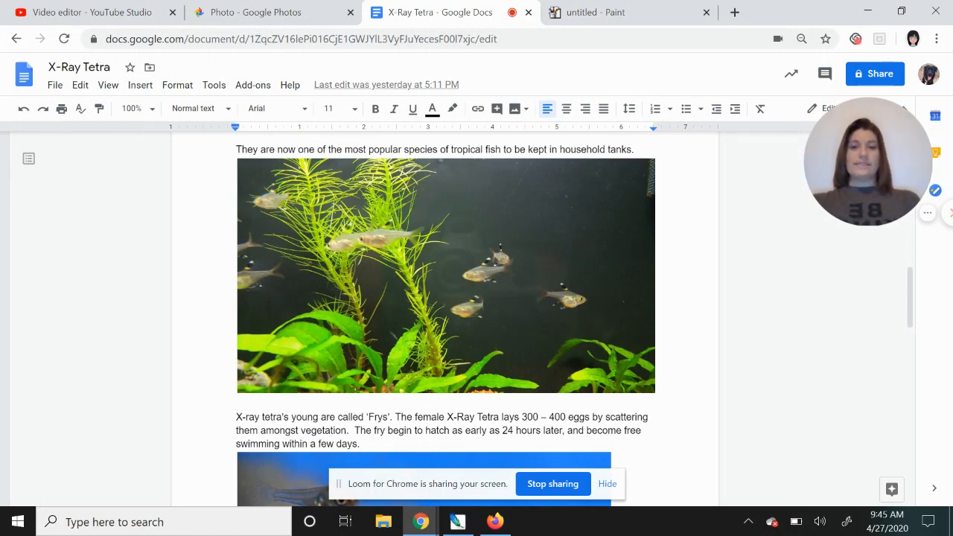
{"action": "scroll", "coordinate": [447, 298], "scroll_direction": "down", "scroll_amount": 3}
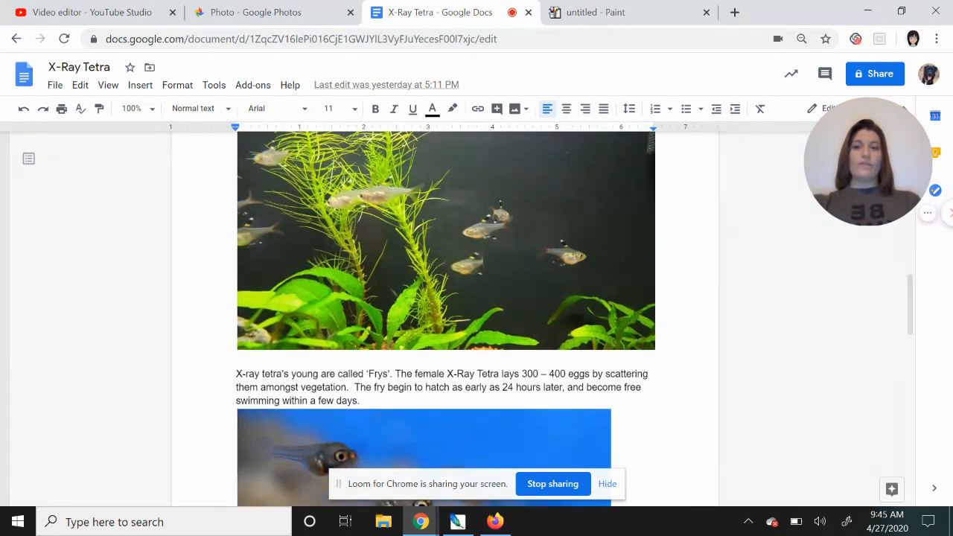
{"action": "scroll", "coordinate": [447, 298], "scroll_direction": "down", "scroll_amount": 3}
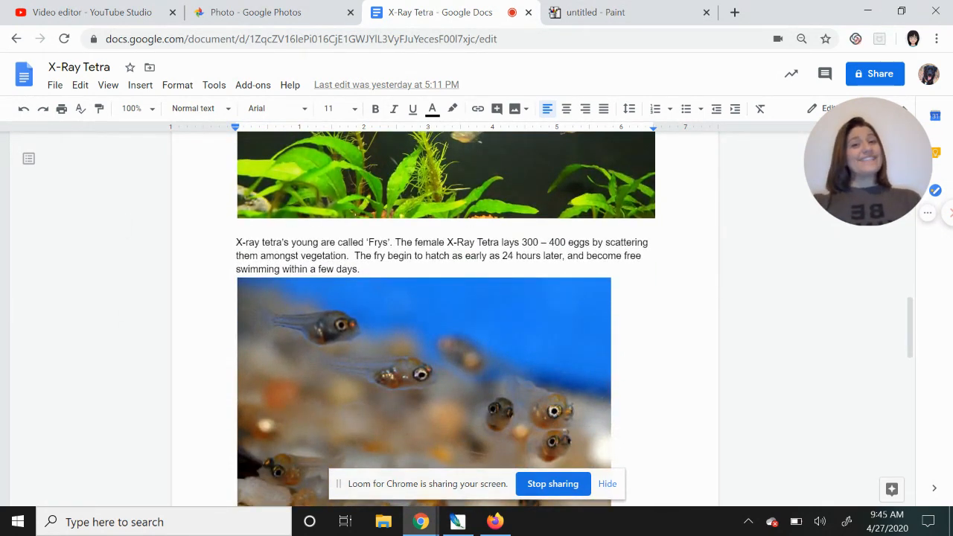
{"action": "scroll", "coordinate": [447, 298], "scroll_direction": "down", "scroll_amount": 1}
{"action": "scroll", "coordinate": [446, 298], "scroll_direction": "down", "scroll_amount": 2}
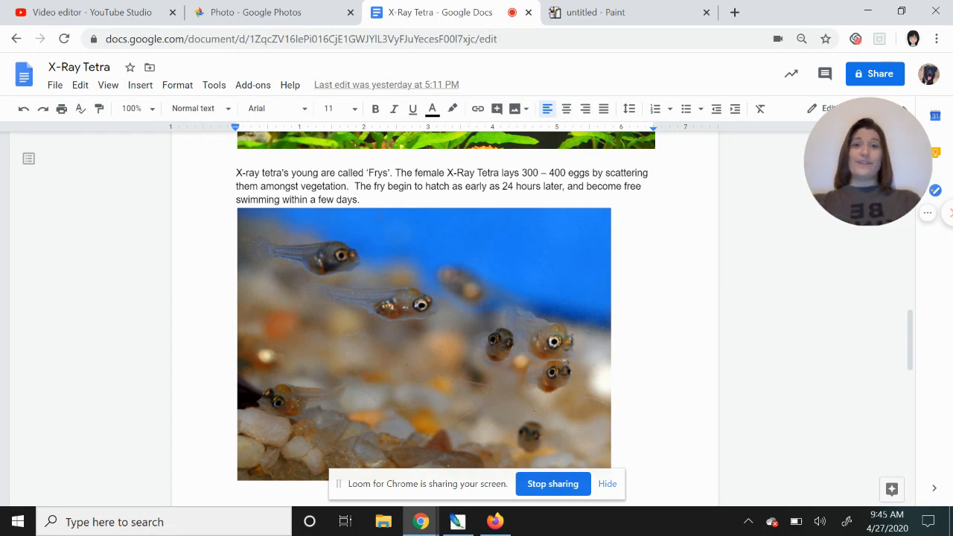
{"action": "scroll", "coordinate": [425, 312], "scroll_direction": "down", "scroll_amount": 1}
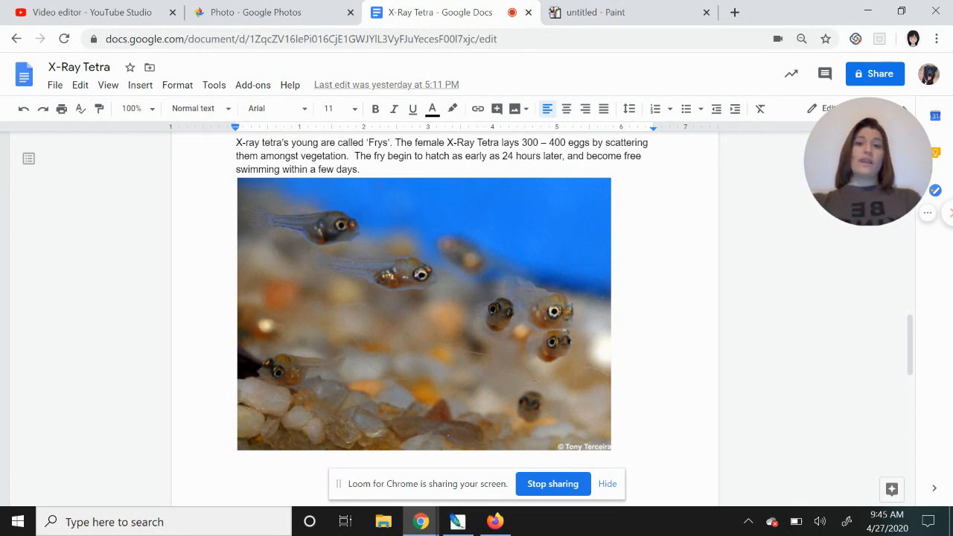
{"action": "scroll", "coordinate": [424, 298], "scroll_direction": "down", "scroll_amount": 1}
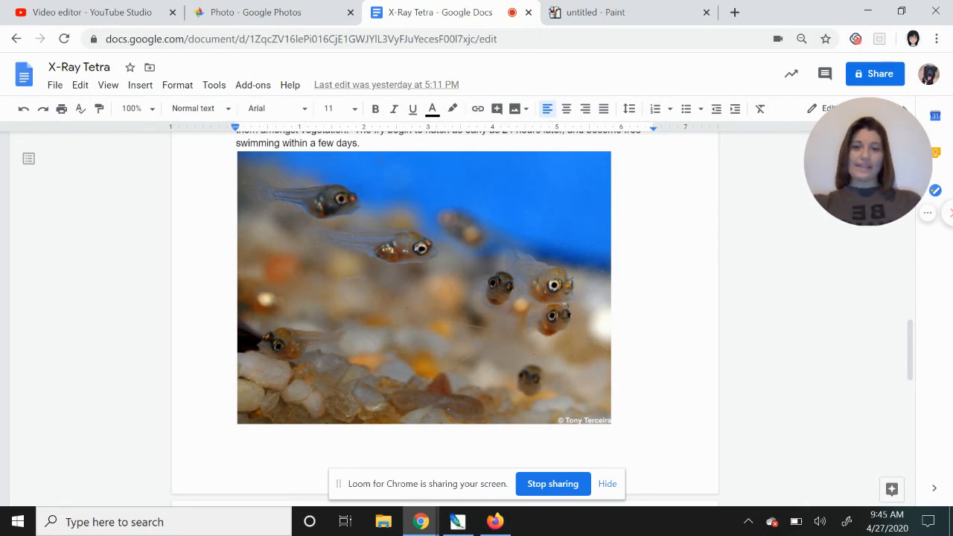
{"action": "scroll", "coordinate": [424, 298], "scroll_direction": "down", "scroll_amount": 3}
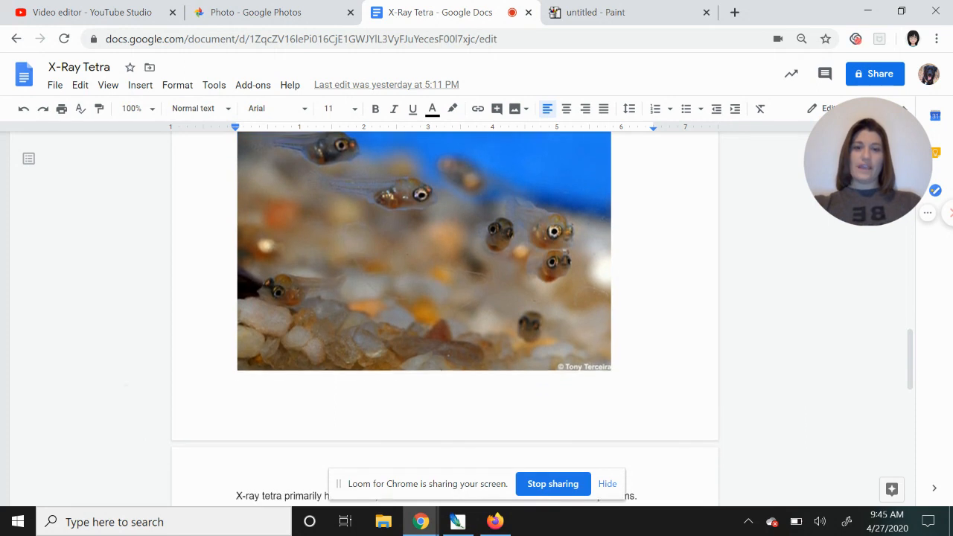
{"action": "scroll", "coordinate": [425, 298], "scroll_direction": "down", "scroll_amount": 2}
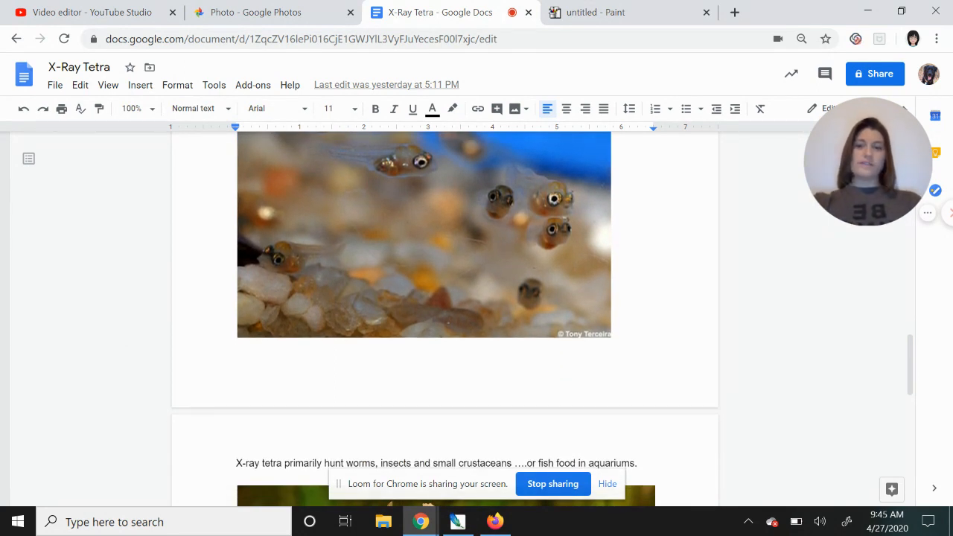
{"action": "scroll", "coordinate": [425, 298], "scroll_direction": "down", "scroll_amount": 3}
{"action": "scroll", "coordinate": [424, 298], "scroll_direction": "down", "scroll_amount": 3}
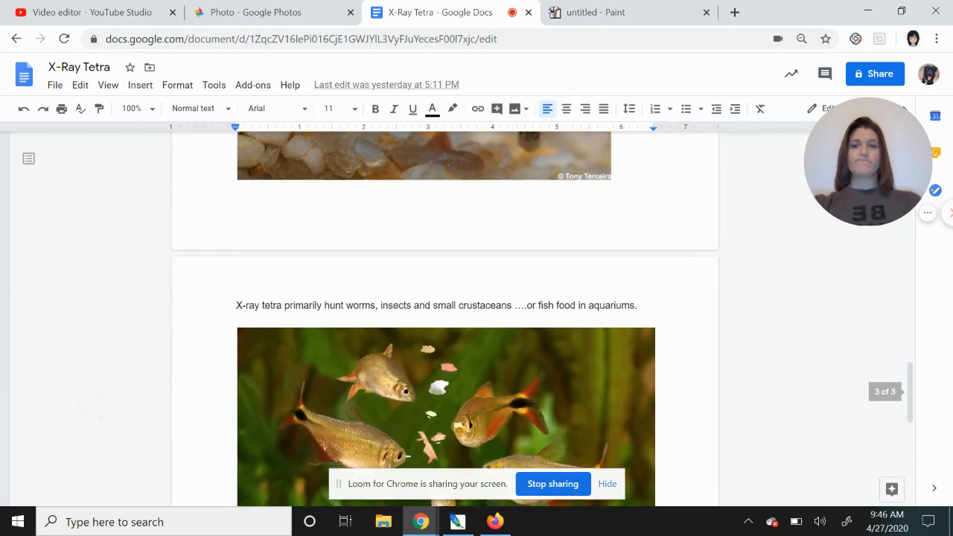
{"action": "scroll", "coordinate": [424, 298], "scroll_direction": "down", "scroll_amount": 3}
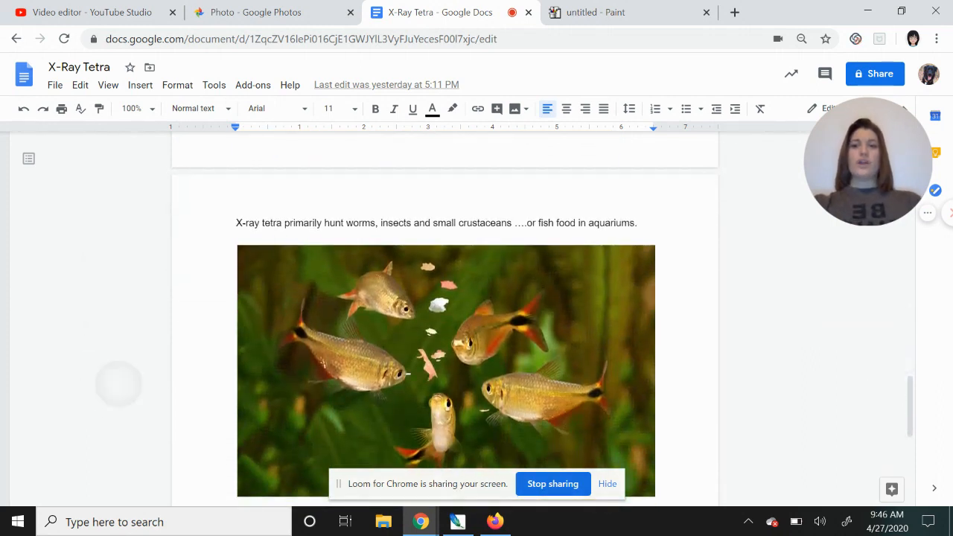
{"action": "scroll", "coordinate": [424, 298], "scroll_direction": "down", "scroll_amount": 2}
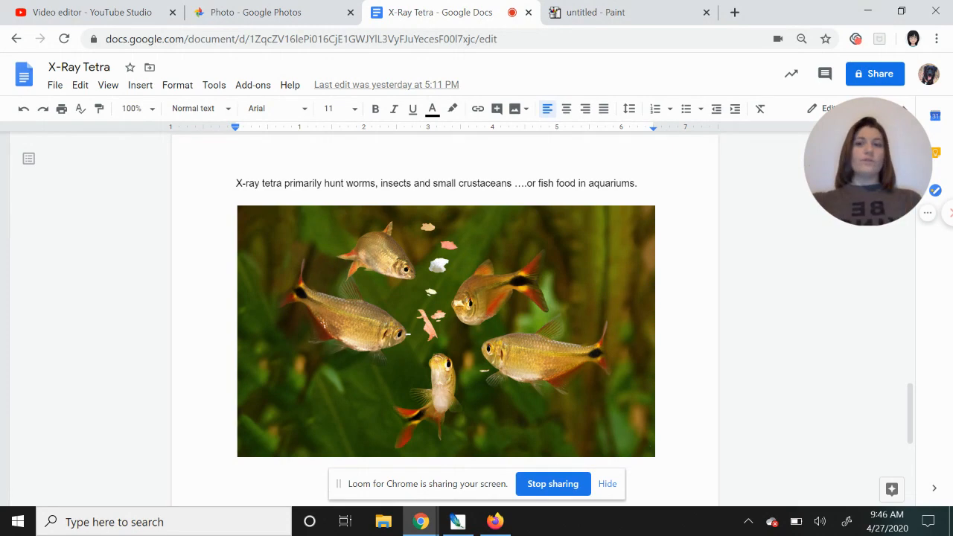
{"action": "scroll", "coordinate": [447, 298], "scroll_direction": "down", "scroll_amount": 1}
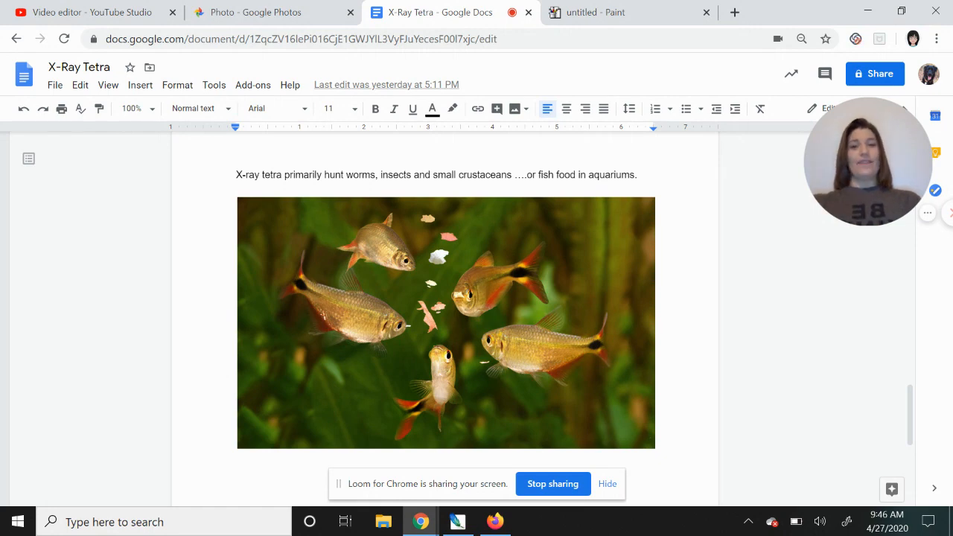
{"action": "scroll", "coordinate": [447, 298], "scroll_direction": "down", "scroll_amount": 3}
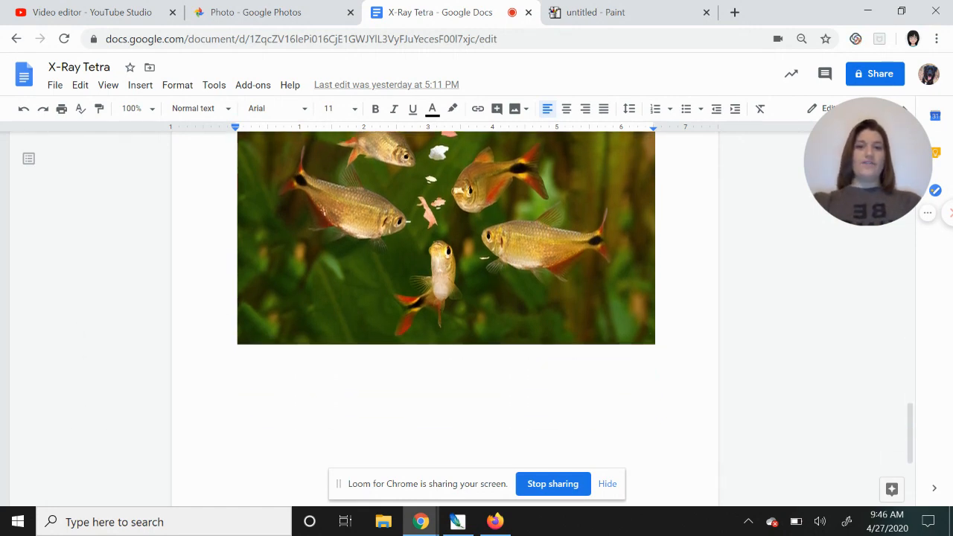
{"action": "scroll", "coordinate": [447, 298], "scroll_direction": "down", "scroll_amount": 3}
{"action": "scroll", "coordinate": [447, 298], "scroll_direction": "down", "scroll_amount": 3}
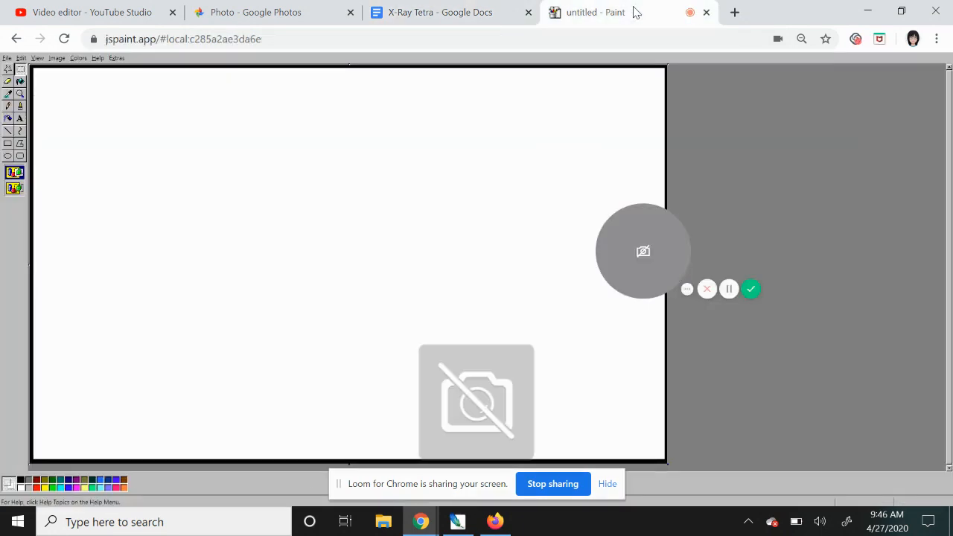
Choose the Brush tool for freehand strokes on the blank canvas.
{"action": "left_click_drag", "start_coordinate": [644, 251], "coordinate": [924, 108]}
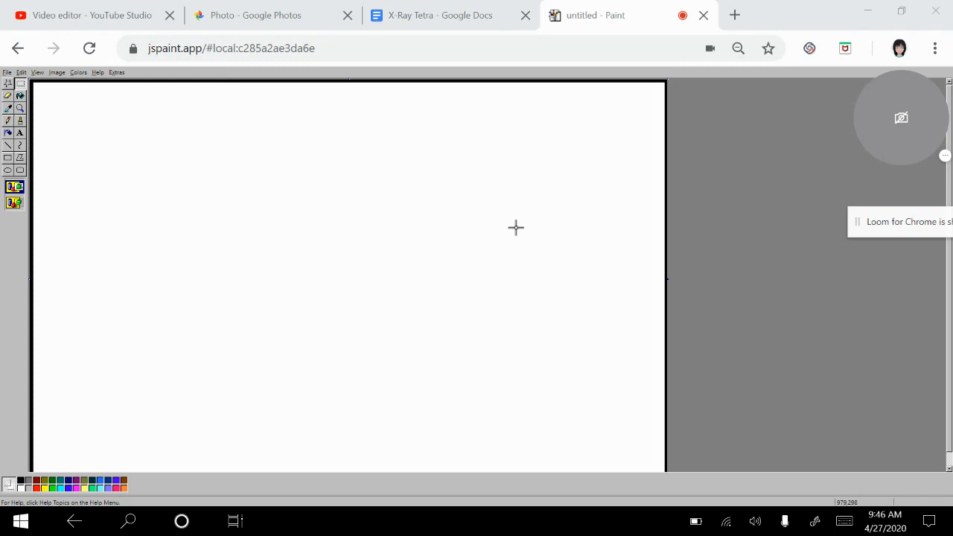
{"action": "left_click", "coordinate": [9, 120]}
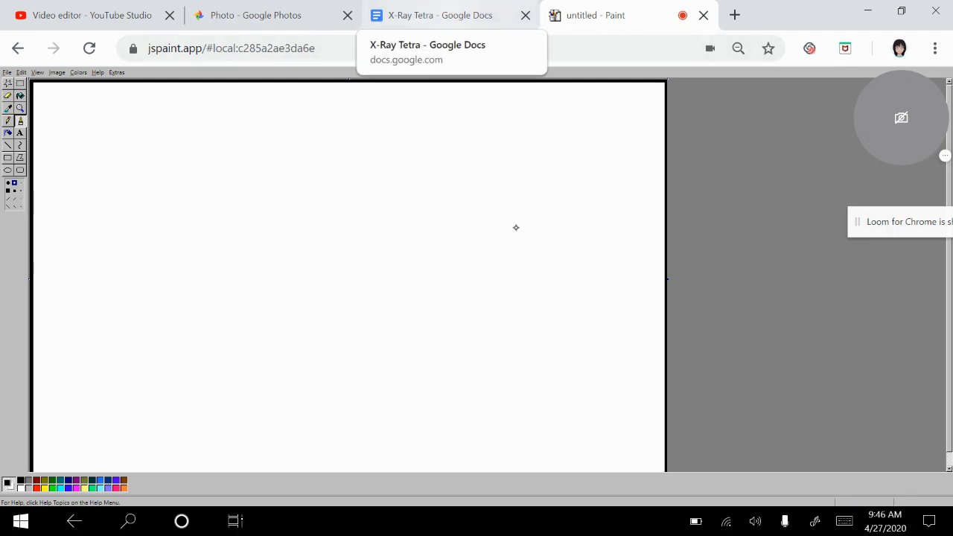
Check the tetra close-up photo in the document and return to the Paint canvas.
{"action": "left_click", "coordinate": [440, 15]}
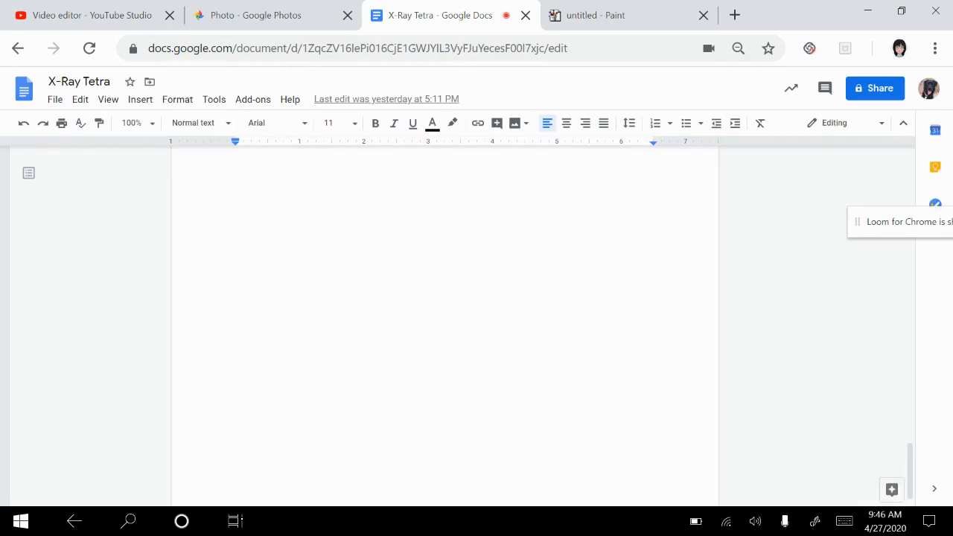
{"action": "scroll", "coordinate": [447, 298], "scroll_direction": "up", "scroll_amount": 3}
{"action": "scroll", "coordinate": [447, 298], "scroll_direction": "up", "scroll_amount": 3}
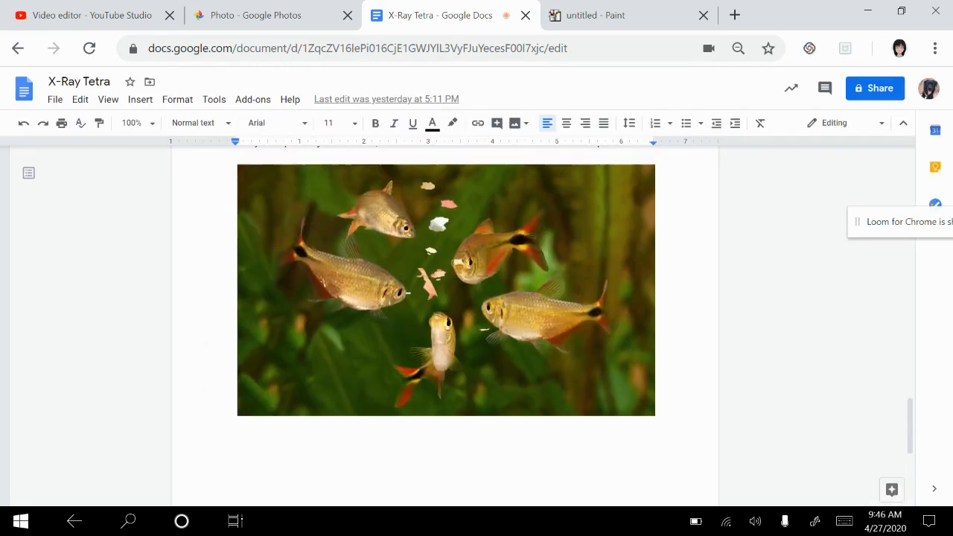
{"action": "scroll", "coordinate": [447, 298], "scroll_direction": "up", "scroll_amount": 5}
{"action": "scroll", "coordinate": [447, 298], "scroll_direction": "up", "scroll_amount": 4}
{"action": "scroll", "coordinate": [447, 298], "scroll_direction": "up", "scroll_amount": 3}
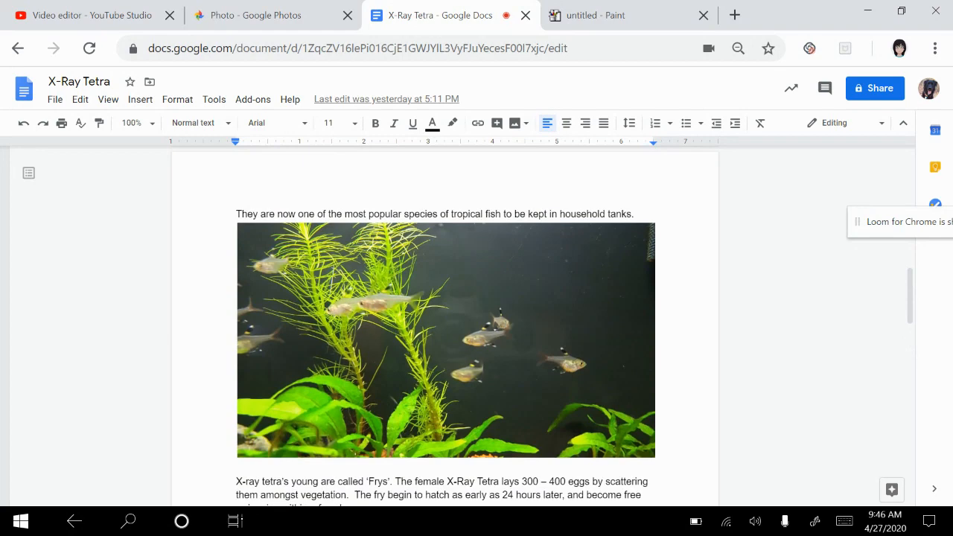
{"action": "scroll", "coordinate": [447, 298], "scroll_direction": "up", "scroll_amount": 3}
{"action": "scroll", "coordinate": [447, 298], "scroll_direction": "up", "scroll_amount": 3}
{"action": "scroll", "coordinate": [447, 298], "scroll_direction": "up", "scroll_amount": 3}
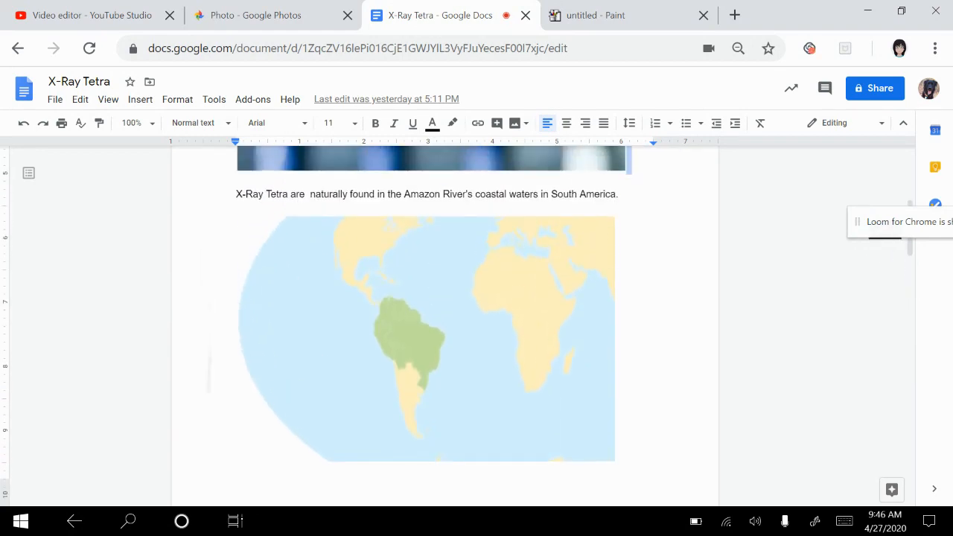
{"action": "scroll", "coordinate": [447, 298], "scroll_direction": "up", "scroll_amount": 3}
{"action": "scroll", "coordinate": [447, 298], "scroll_direction": "up", "scroll_amount": 2}
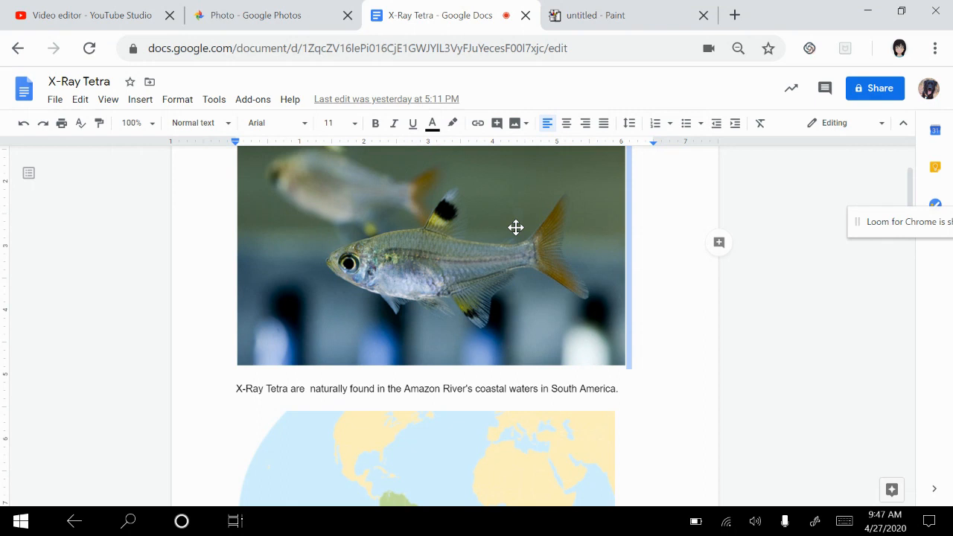
{"action": "key", "text": "ctrl+Tab"}
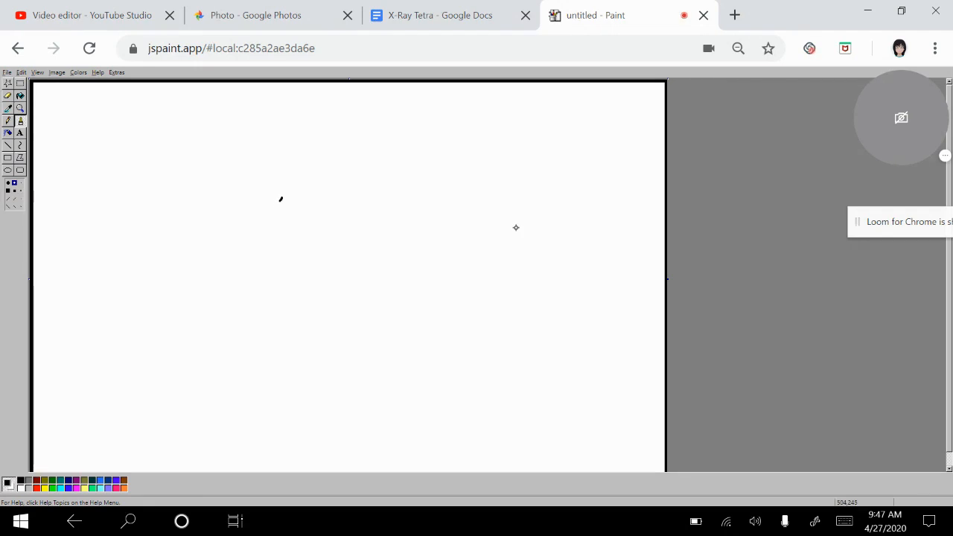
Brush the fish's head curve, back, belly and the two edges of the forked tail.
{"action": "mouse_move", "coordinate": [282, 199]}
{"action": "left_mouse_down"}
{"action": "mouse_move", "coordinate": [184, 243]}
{"action": "mouse_move", "coordinate": [265, 343]}
{"action": "mouse_move", "coordinate": [286, 349]}
{"action": "left_mouse_up"}
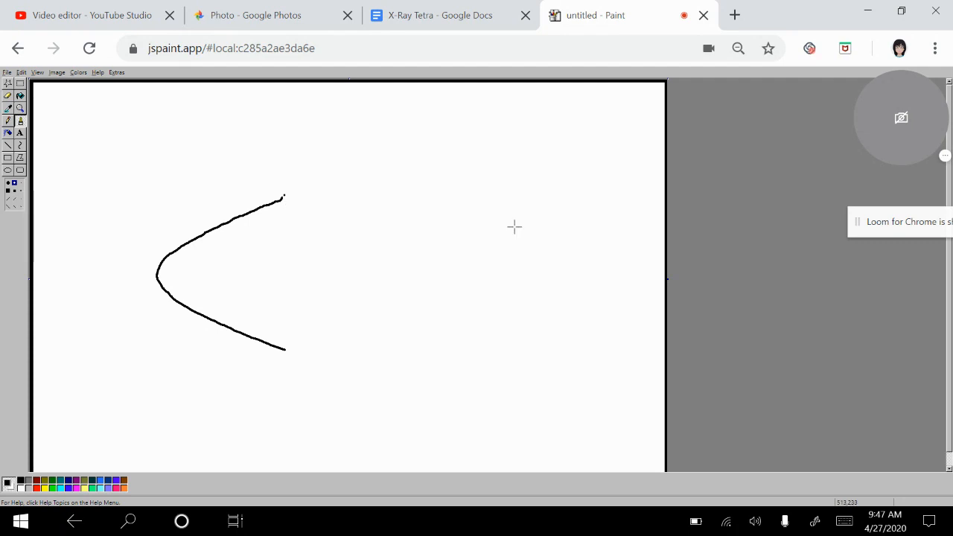
{"action": "mouse_move", "coordinate": [284, 197]}
{"action": "left_mouse_down"}
{"action": "mouse_move", "coordinate": [357, 203]}
{"action": "mouse_move", "coordinate": [503, 249]}
{"action": "left_mouse_up"}
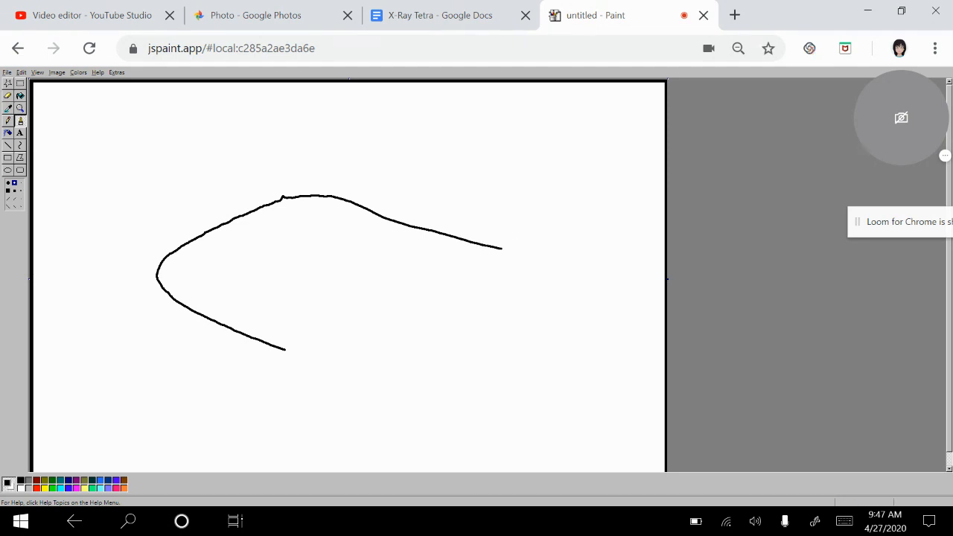
{"action": "mouse_move", "coordinate": [286, 349]}
{"action": "left_mouse_down"}
{"action": "mouse_move", "coordinate": [409, 298]}
{"action": "mouse_move", "coordinate": [490, 283]}
{"action": "left_mouse_up"}
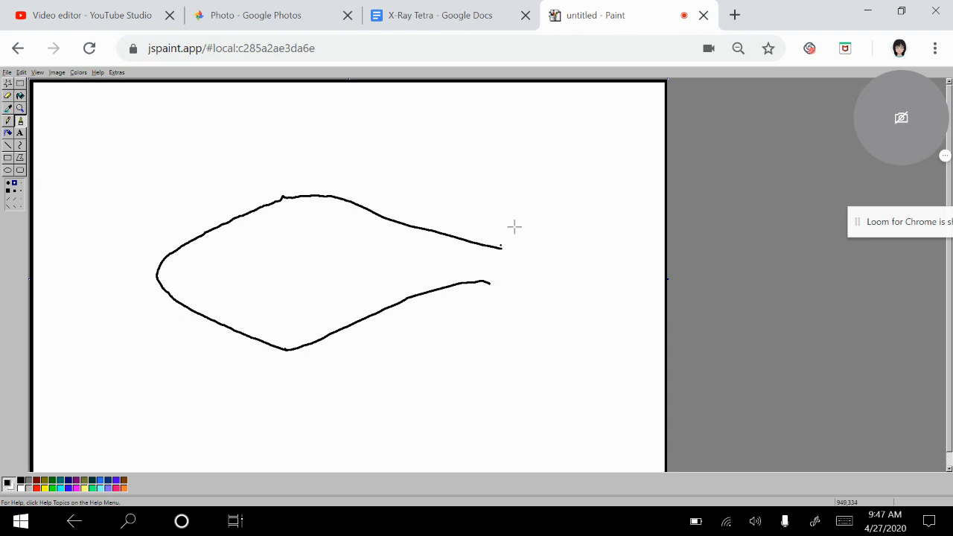
{"action": "left_click_drag", "start_coordinate": [501, 247], "coordinate": [542, 198]}
{"action": "left_click_drag", "start_coordinate": [490, 283], "coordinate": [548, 328]}
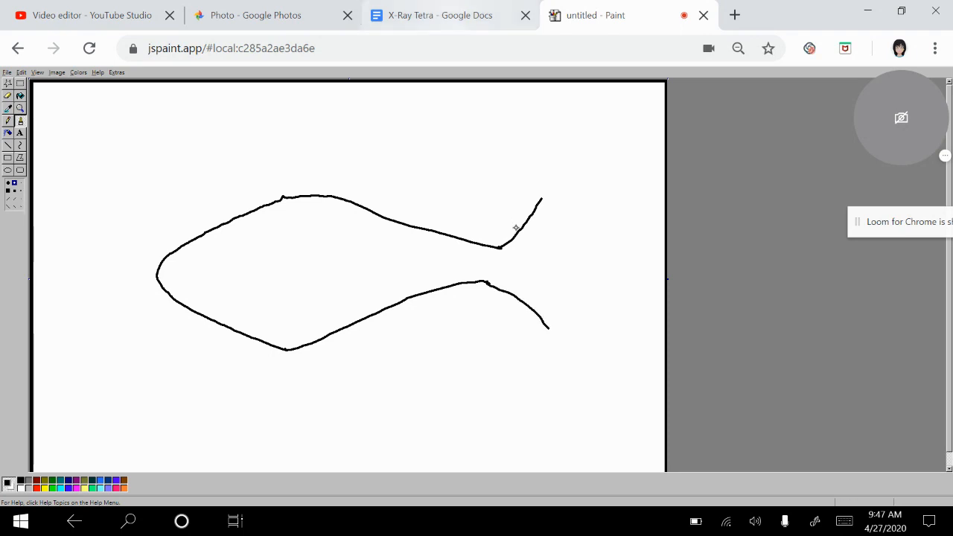
After a look at the reference, close off the tail and add the dorsal fin and a belly fin.
{"action": "left_click", "coordinate": [440, 15]}
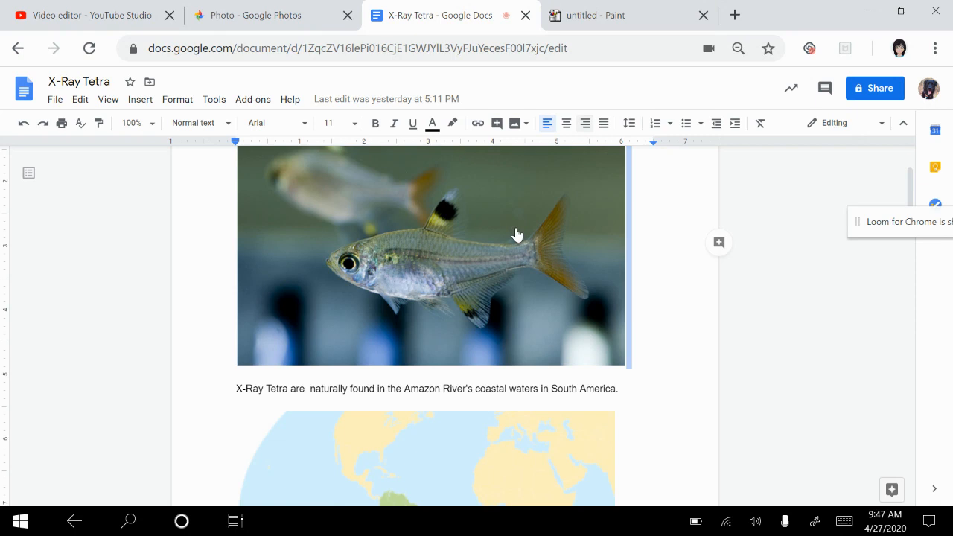
{"action": "key", "text": "ctrl+Tab"}
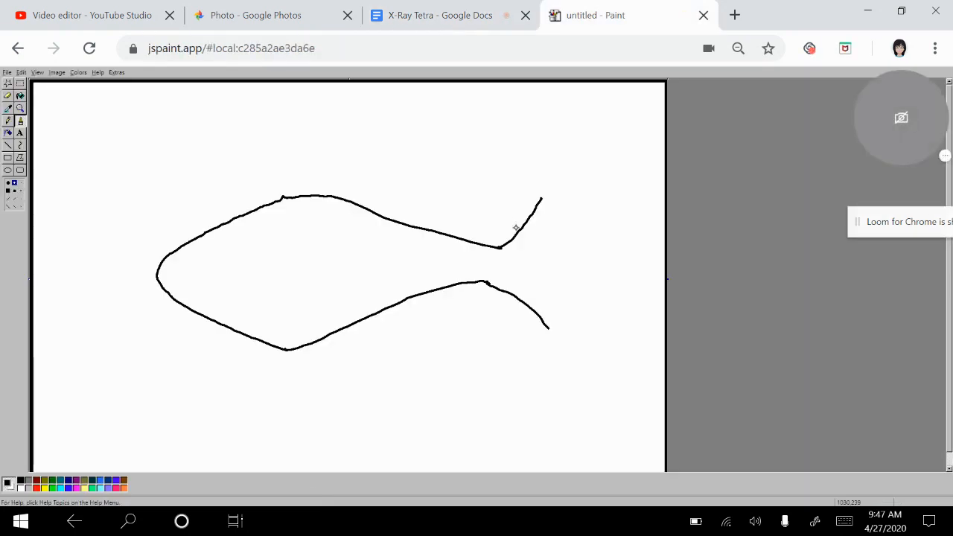
{"action": "mouse_move", "coordinate": [543, 198]}
{"action": "left_mouse_down"}
{"action": "mouse_move", "coordinate": [566, 189]}
{"action": "mouse_move", "coordinate": [573, 221]}
{"action": "mouse_move", "coordinate": [549, 256]}
{"action": "mouse_move", "coordinate": [571, 320]}
{"action": "mouse_move", "coordinate": [550, 327]}
{"action": "left_mouse_up"}
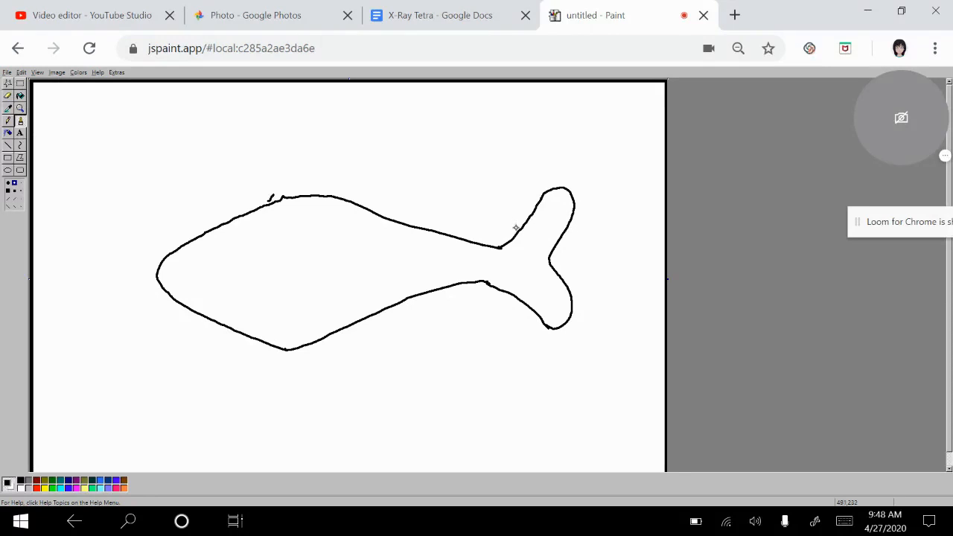
{"action": "mouse_move", "coordinate": [268, 201]}
{"action": "left_mouse_down"}
{"action": "mouse_move", "coordinate": [313, 156]}
{"action": "mouse_move", "coordinate": [332, 153]}
{"action": "mouse_move", "coordinate": [331, 195]}
{"action": "left_mouse_up"}
{"action": "mouse_move", "coordinate": [287, 348]}
{"action": "left_mouse_down"}
{"action": "mouse_move", "coordinate": [325, 369]}
{"action": "mouse_move", "coordinate": [351, 328]}
{"action": "left_mouse_up"}
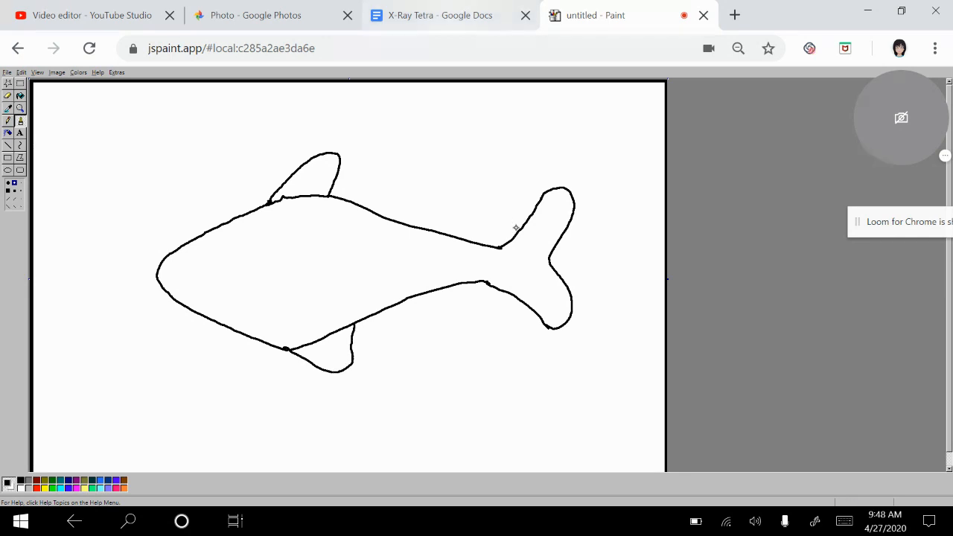
Checking the photo twice, add a small front belly fin and another fin near the tail.
{"action": "left_click", "coordinate": [440, 15]}
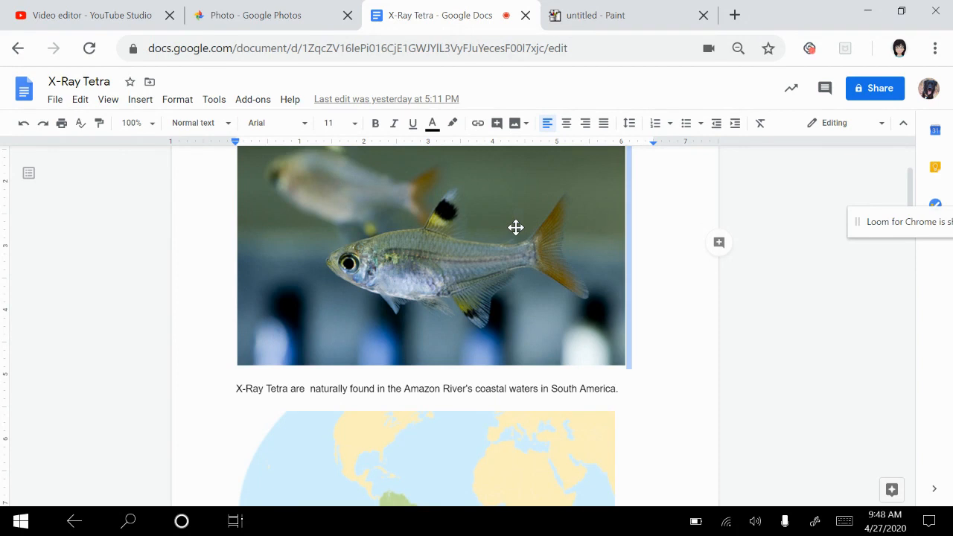
{"action": "key", "text": "ctrl+Tab"}
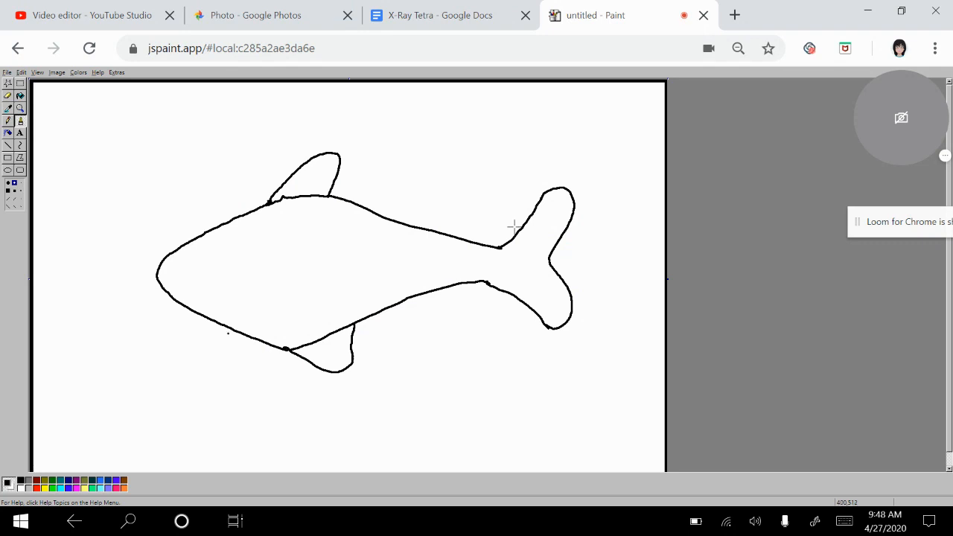
{"action": "mouse_move", "coordinate": [222, 324]}
{"action": "left_mouse_down"}
{"action": "mouse_move", "coordinate": [257, 363]}
{"action": "mouse_move", "coordinate": [272, 350]}
{"action": "left_mouse_up"}
{"action": "left_click", "coordinate": [439, 15]}
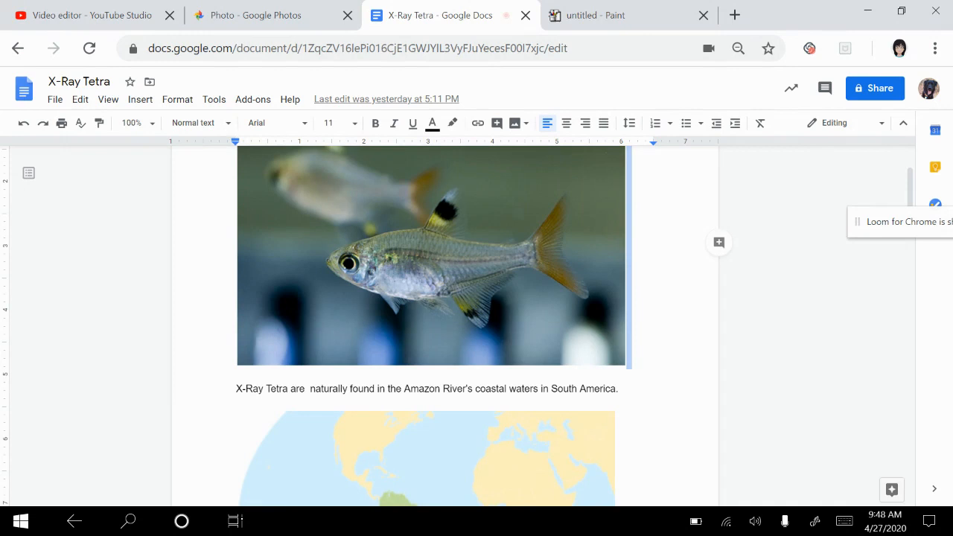
{"action": "left_click", "coordinate": [596, 15]}
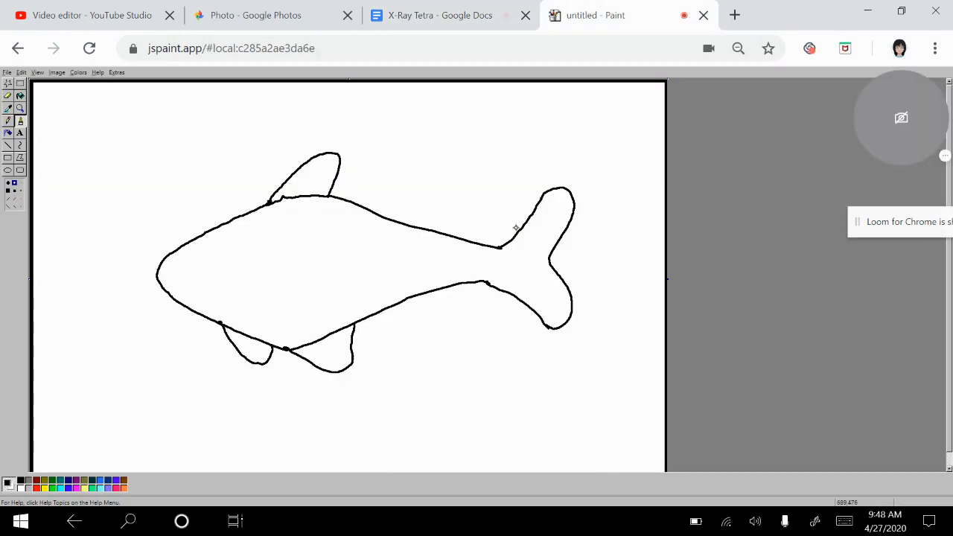
{"action": "mouse_move", "coordinate": [371, 317]}
{"action": "left_mouse_down"}
{"action": "mouse_move", "coordinate": [395, 346]}
{"action": "mouse_move", "coordinate": [455, 289]}
{"action": "left_mouse_up"}
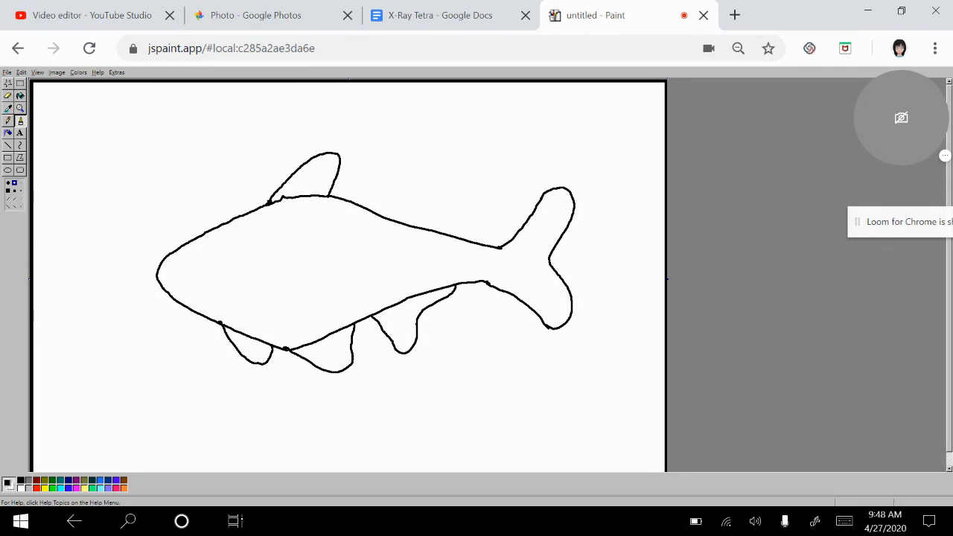
Hatch the three belly fins and the dorsal fin with short strokes.
{"action": "mouse_move", "coordinate": [226, 327]}
{"action": "left_mouse_down"}
{"action": "mouse_move", "coordinate": [243, 345]}
{"action": "mouse_move", "coordinate": [333, 362]}
{"action": "mouse_move", "coordinate": [351, 337]}
{"action": "mouse_move", "coordinate": [391, 334]}
{"action": "left_mouse_up"}
{"action": "mouse_move", "coordinate": [382, 307]}
{"action": "left_mouse_down"}
{"action": "mouse_move", "coordinate": [387, 319]}
{"action": "mouse_move", "coordinate": [405, 317]}
{"action": "left_mouse_up"}
{"action": "mouse_move", "coordinate": [406, 302]}
{"action": "left_mouse_down"}
{"action": "mouse_move", "coordinate": [413, 314]}
{"action": "mouse_move", "coordinate": [435, 301]}
{"action": "left_mouse_up"}
{"action": "left_click_drag", "start_coordinate": [439, 289], "coordinate": [446, 298]}
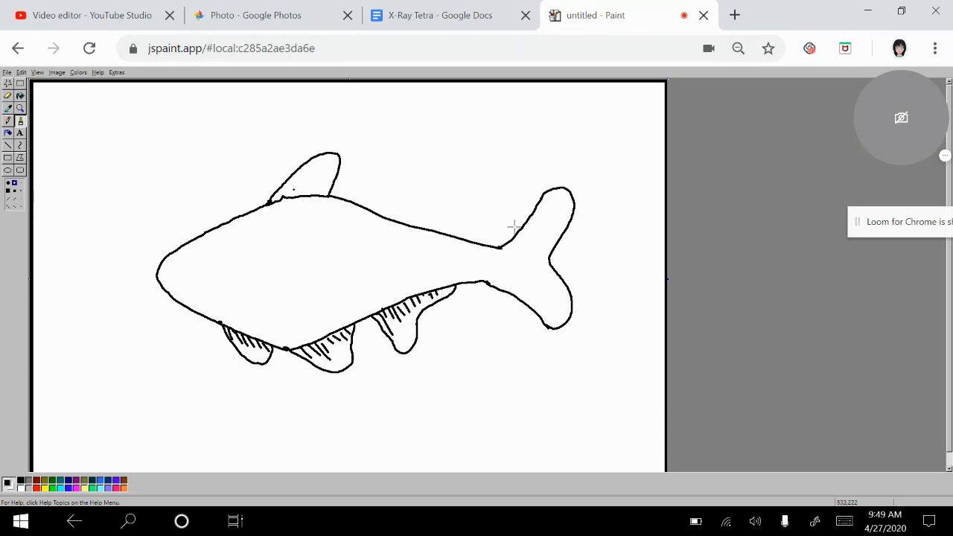
{"action": "mouse_move", "coordinate": [295, 175]}
{"action": "left_mouse_down"}
{"action": "mouse_move", "coordinate": [283, 195]}
{"action": "mouse_move", "coordinate": [317, 195]}
{"action": "left_mouse_up"}
{"action": "left_click", "coordinate": [524, 251]}
Shade the base of the tail fin with a row of short hatching strokes.
{"action": "left_click_drag", "start_coordinate": [537, 216], "coordinate": [514, 246]}
{"action": "left_click_drag", "start_coordinate": [533, 246], "coordinate": [514, 253]}
{"action": "mouse_move", "coordinate": [532, 256]}
{"action": "left_mouse_down"}
{"action": "mouse_move", "coordinate": [511, 255]}
{"action": "mouse_move", "coordinate": [506, 270]}
{"action": "left_mouse_up"}
{"action": "mouse_move", "coordinate": [530, 263]}
{"action": "left_mouse_down"}
{"action": "mouse_move", "coordinate": [508, 277]}
{"action": "mouse_move", "coordinate": [522, 290]}
{"action": "left_mouse_up"}
{"action": "mouse_move", "coordinate": [539, 299]}
{"action": "left_mouse_down"}
{"action": "mouse_move", "coordinate": [508, 276]}
{"action": "mouse_move", "coordinate": [536, 301]}
{"action": "left_mouse_up"}
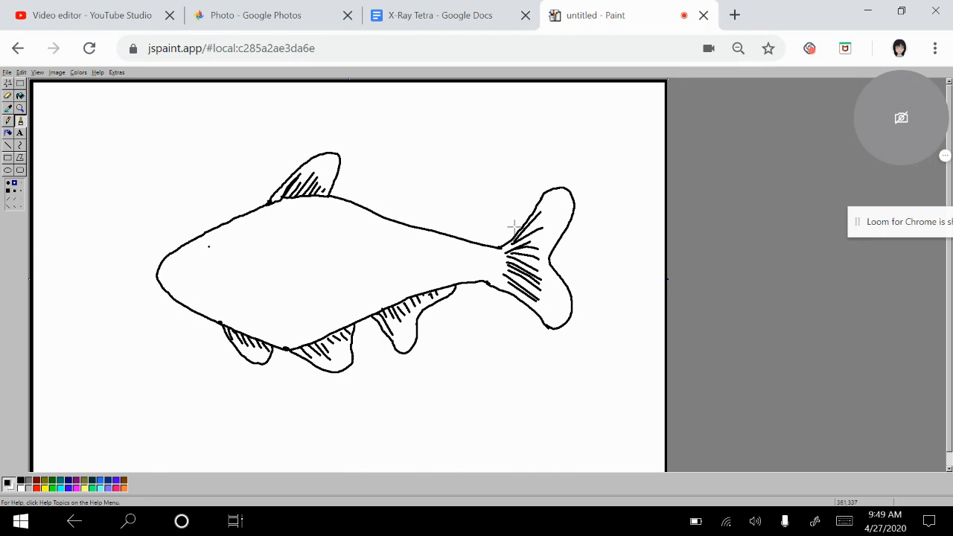
Draw the round eye on the head and, after a reference check, the small mouth.
{"action": "mouse_move", "coordinate": [214, 240]}
{"action": "left_mouse_down"}
{"action": "mouse_move", "coordinate": [195, 255]}
{"action": "mouse_move", "coordinate": [213, 239]}
{"action": "mouse_move", "coordinate": [213, 258]}
{"action": "mouse_move", "coordinate": [204, 253]}
{"action": "mouse_move", "coordinate": [212, 255]}
{"action": "left_mouse_up"}
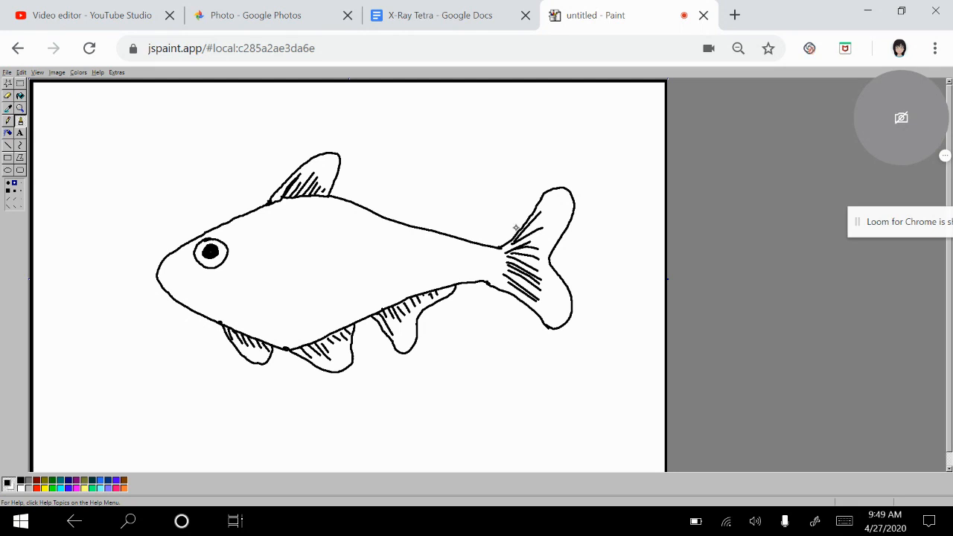
{"action": "left_click", "coordinate": [439, 15]}
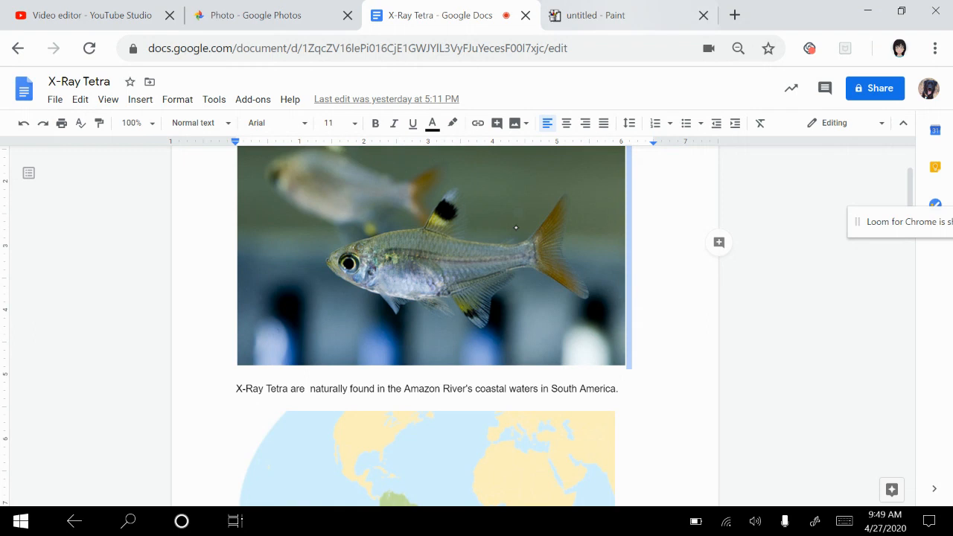
{"action": "left_click", "coordinate": [618, 15]}
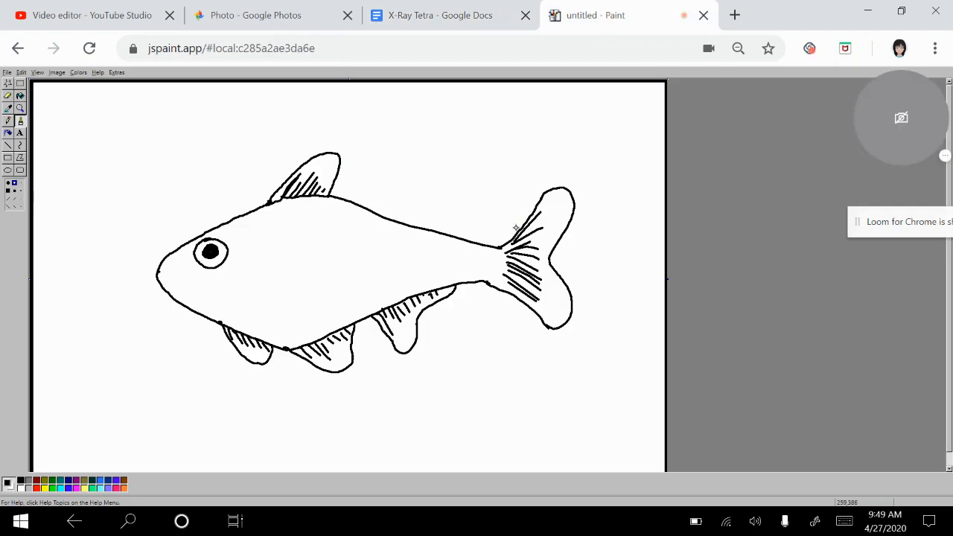
{"action": "left_click_drag", "start_coordinate": [160, 271], "coordinate": [165, 276]}
Switch drawing tools and bring up the tetra reference photo again.
{"action": "left_click", "coordinate": [21, 121]}
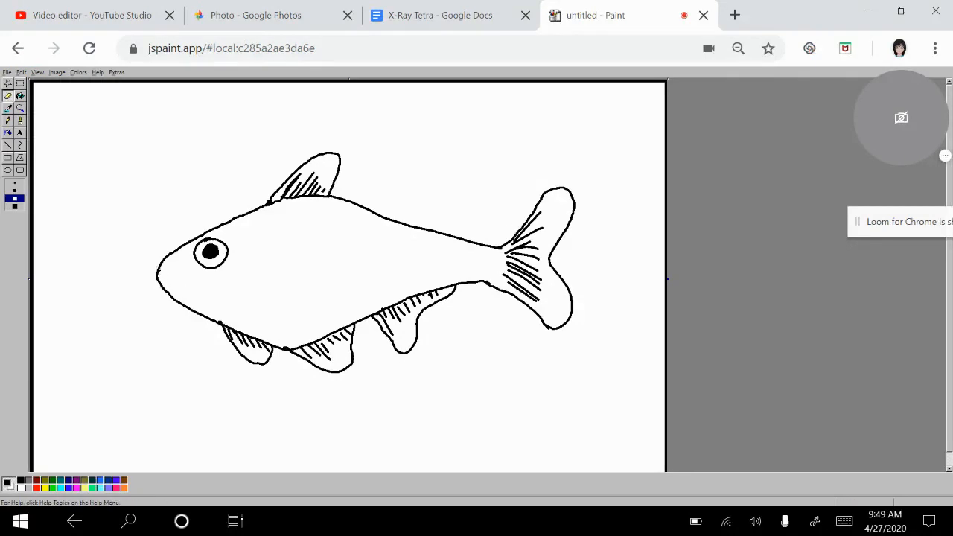
{"action": "left_click", "coordinate": [8, 133]}
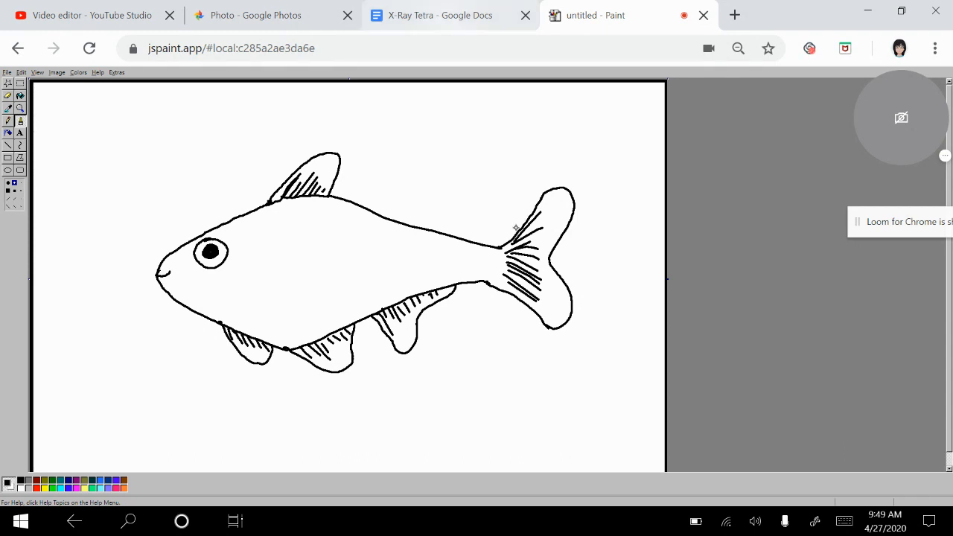
{"action": "left_click", "coordinate": [440, 15]}
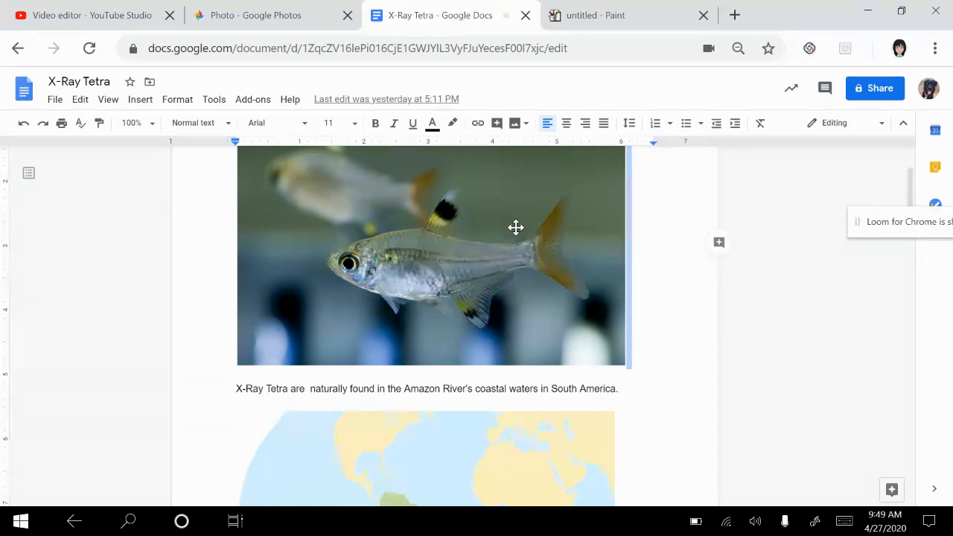
Draw a small adipose fin on the back just in front of the tail.
{"action": "key", "text": "ctrl+Tab"}
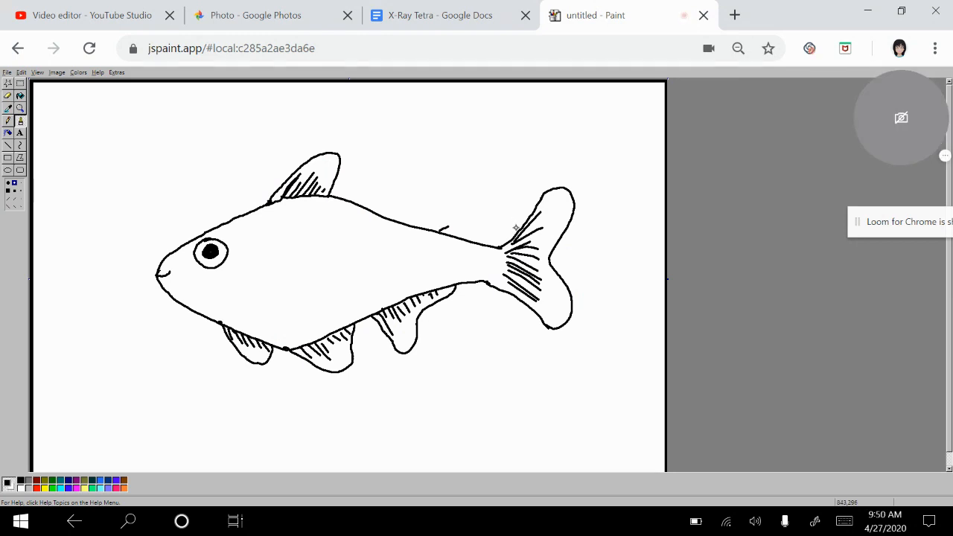
{"action": "left_click_drag", "start_coordinate": [441, 232], "coordinate": [462, 237]}
Draw a curved gill arc behind the eye and begin the lateral line from the gill.
{"action": "left_click", "coordinate": [280, 256]}
{"action": "left_click_drag", "start_coordinate": [237, 240], "coordinate": [232, 299]}
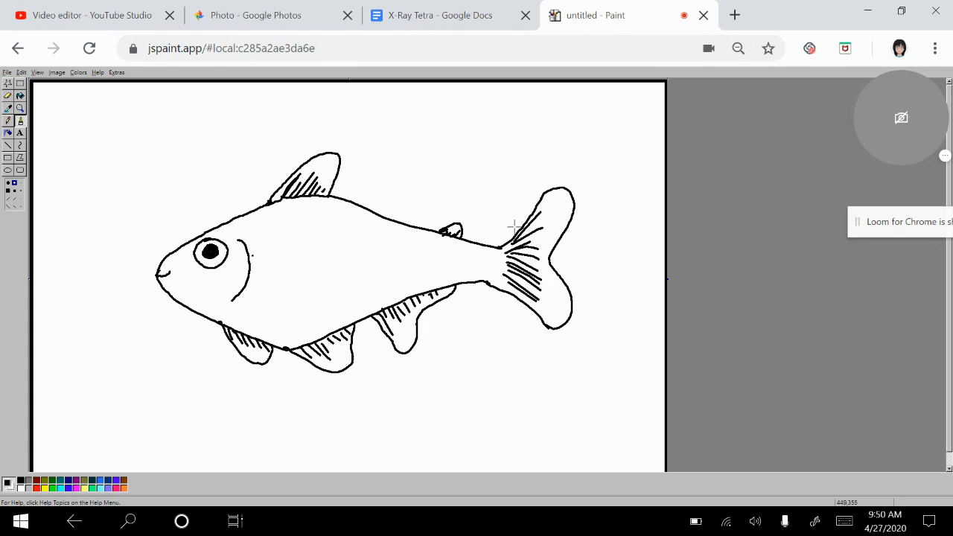
{"action": "mouse_move", "coordinate": [251, 265]}
{"action": "left_mouse_down"}
{"action": "mouse_move", "coordinate": [351, 271]}
{"action": "mouse_move", "coordinate": [378, 313]}
{"action": "left_mouse_up"}
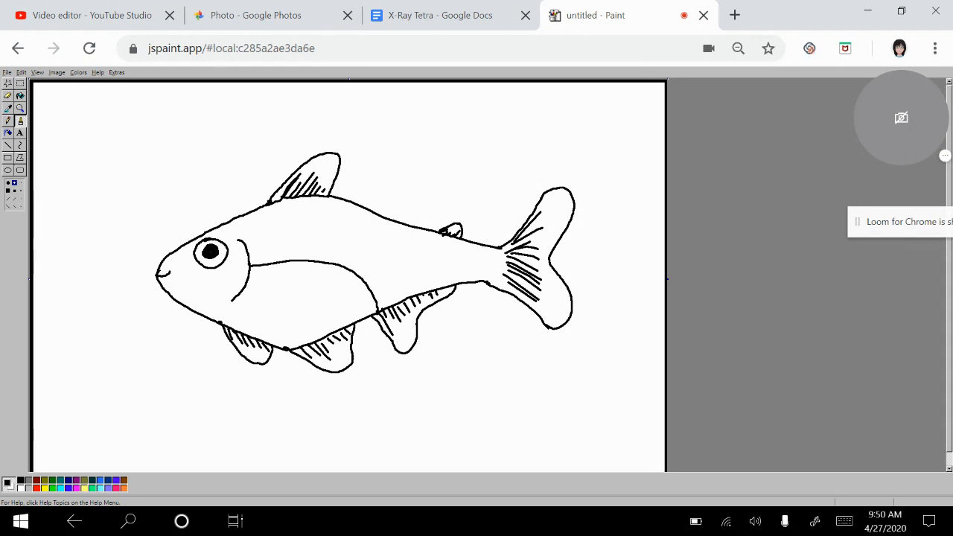
{"action": "left_click", "coordinate": [291, 321]}
Run a double lateral line along the body to the tail.
{"action": "left_click_drag", "start_coordinate": [288, 258], "coordinate": [505, 253]}
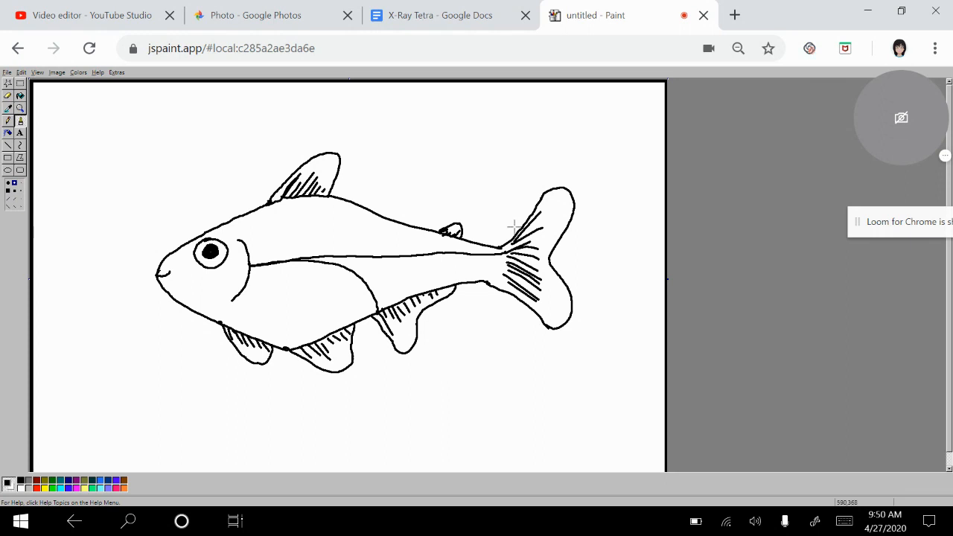
{"action": "left_click_drag", "start_coordinate": [331, 262], "coordinate": [509, 264]}
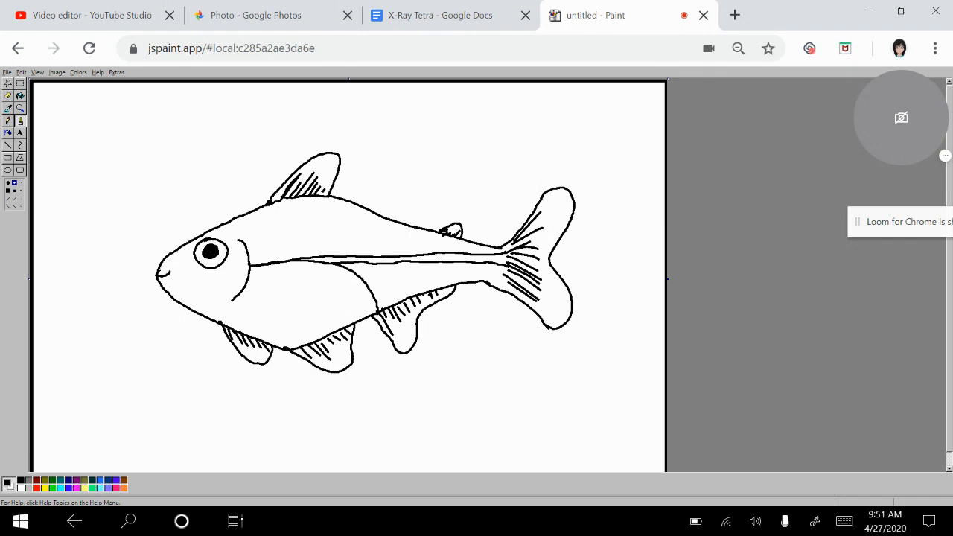
{"action": "scroll", "coordinate": [347, 276], "scroll_direction": "down", "scroll_amount": 1}
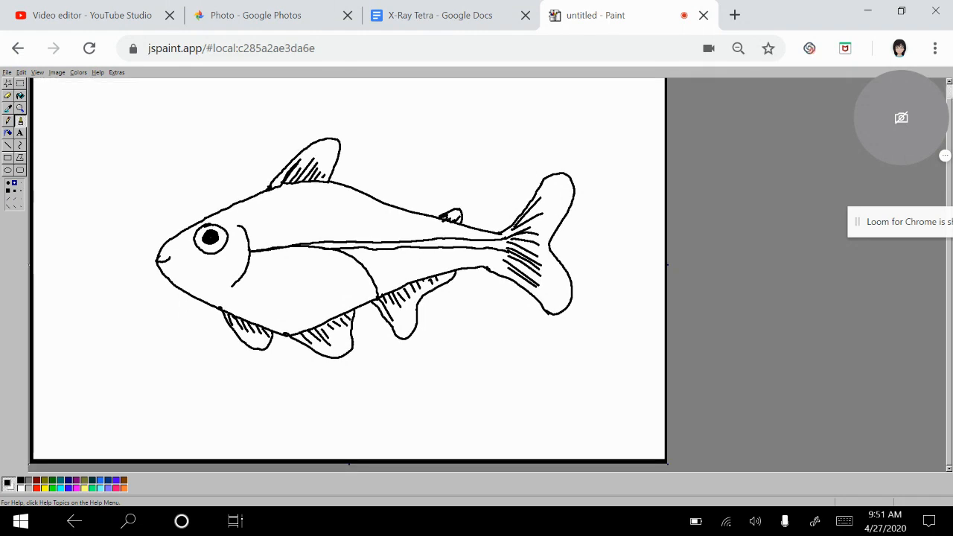
Draw a wavy tank floor across the bottom with pebbles along its left end.
{"action": "left_click_drag", "start_coordinate": [34, 444], "coordinate": [666, 440]}
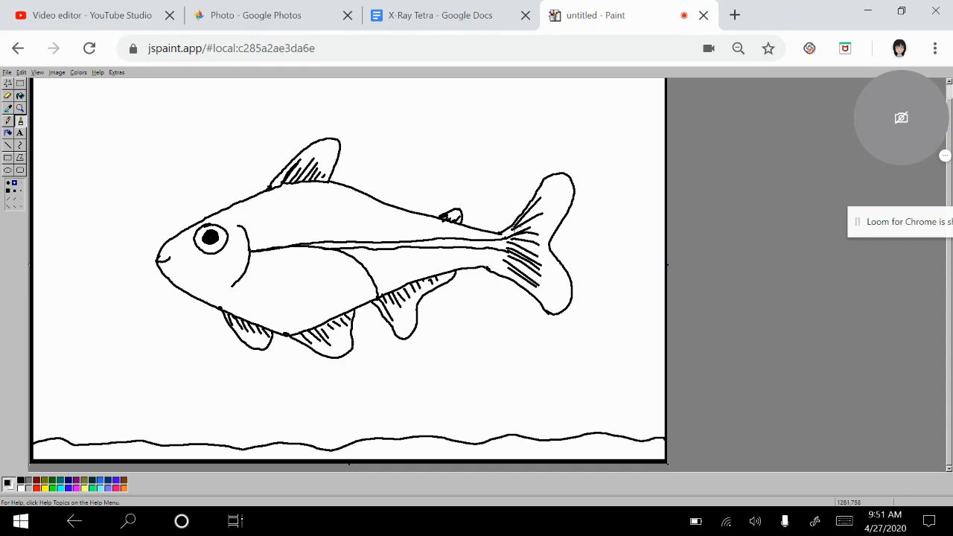
{"action": "mouse_move", "coordinate": [47, 447]}
{"action": "left_mouse_down"}
{"action": "mouse_move", "coordinate": [110, 457]}
{"action": "mouse_move", "coordinate": [97, 459]}
{"action": "mouse_move", "coordinate": [216, 459]}
{"action": "left_mouse_up"}
{"action": "mouse_move", "coordinate": [161, 450]}
{"action": "left_mouse_down"}
{"action": "mouse_move", "coordinate": [253, 459]}
{"action": "mouse_move", "coordinate": [222, 456]}
{"action": "left_mouse_up"}
{"action": "left_click_drag", "start_coordinate": [35, 450], "coordinate": [45, 457]}
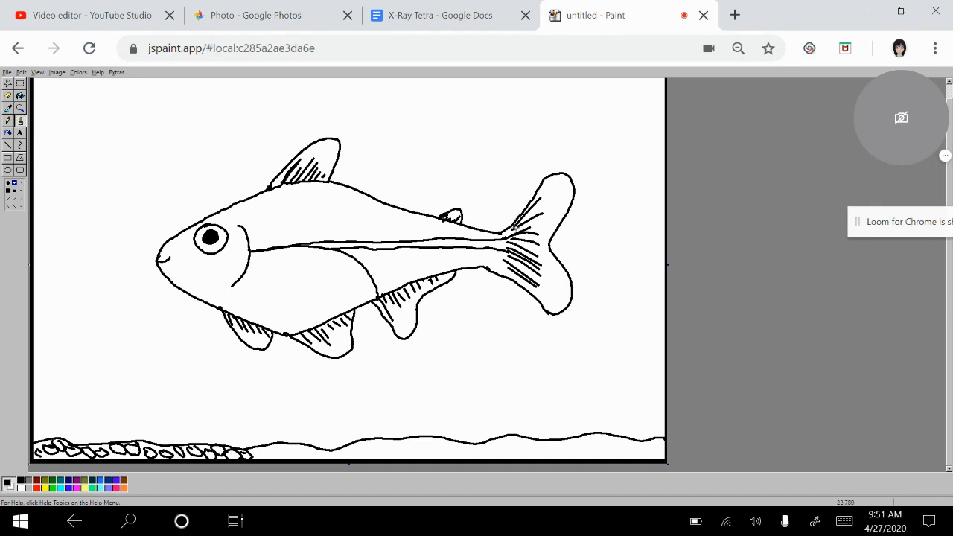
Fill the middle and right of the floor with pebbles, then check the X-Ray Tetra reference photo.
{"action": "mouse_move", "coordinate": [372, 446]}
{"action": "left_mouse_down"}
{"action": "mouse_move", "coordinate": [377, 456]}
{"action": "mouse_move", "coordinate": [444, 458]}
{"action": "left_mouse_up"}
{"action": "mouse_move", "coordinate": [446, 450]}
{"action": "left_mouse_down"}
{"action": "mouse_move", "coordinate": [618, 453]}
{"action": "mouse_move", "coordinate": [602, 446]}
{"action": "mouse_move", "coordinate": [636, 459]}
{"action": "left_mouse_up"}
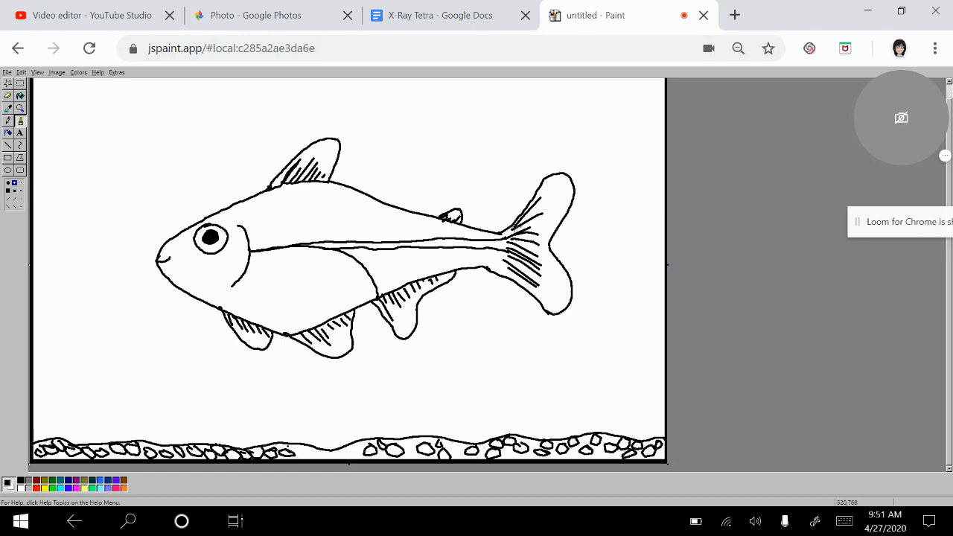
{"action": "left_click_drag", "start_coordinate": [319, 452], "coordinate": [320, 452]}
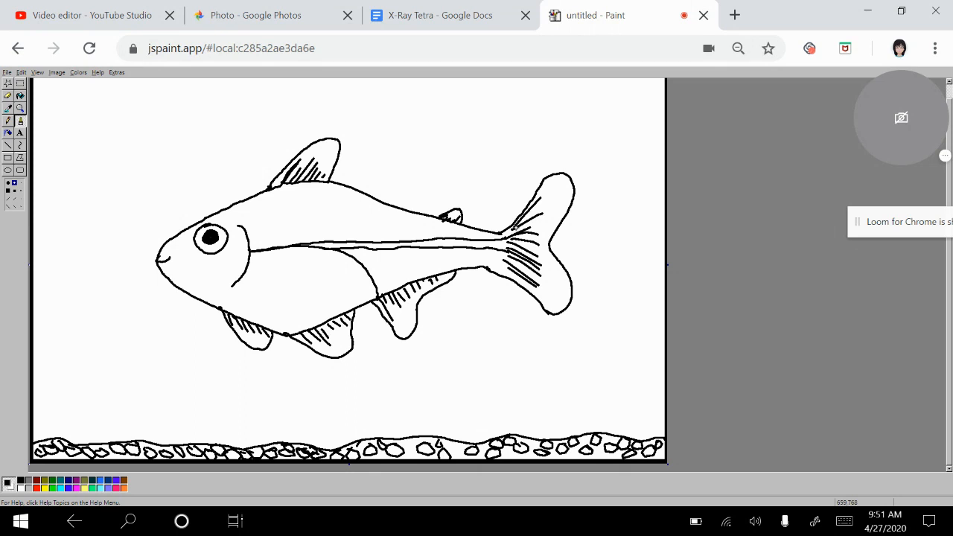
{"action": "left_click_drag", "start_coordinate": [402, 455], "coordinate": [462, 456]}
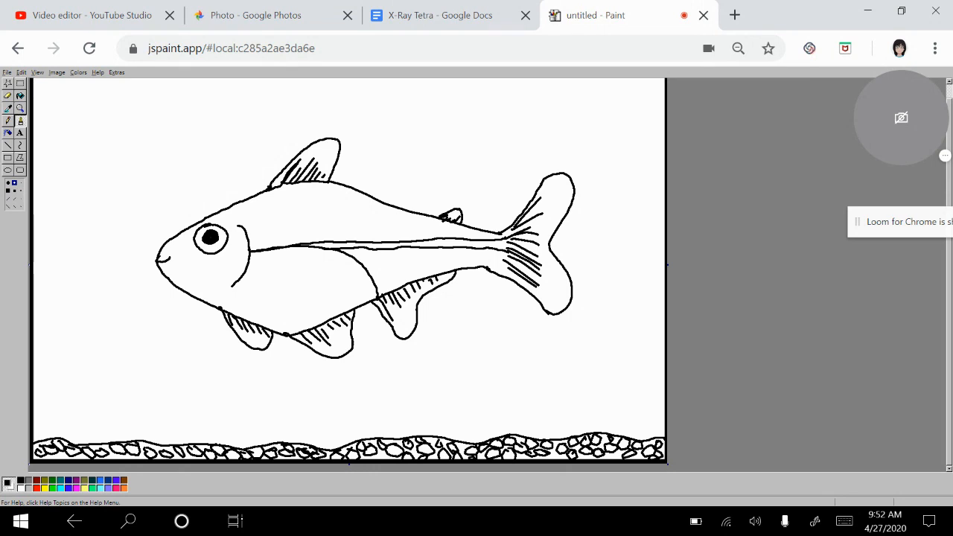
{"action": "left_click", "coordinate": [440, 15]}
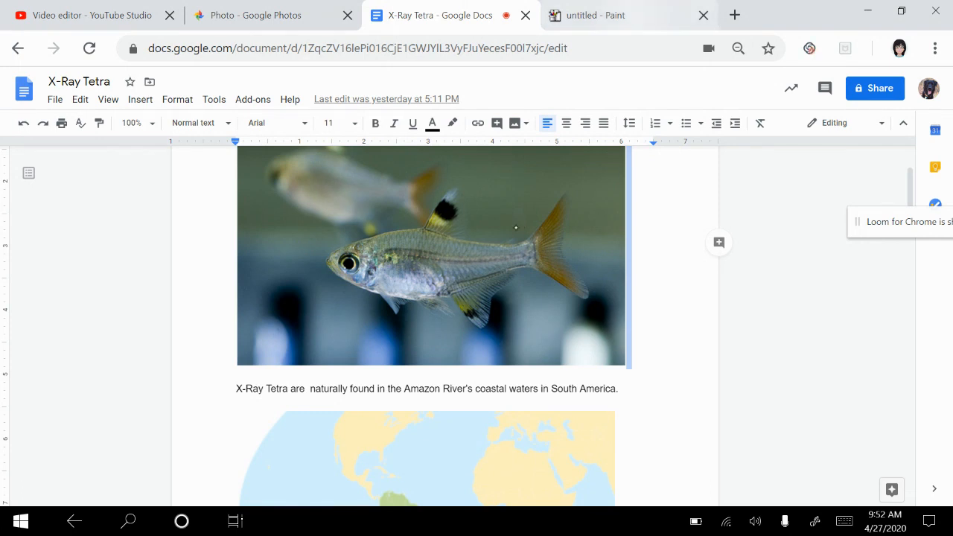
Return from the reference photo to the fish drawing in JS Paint.
{"action": "left_click", "coordinate": [596, 14]}
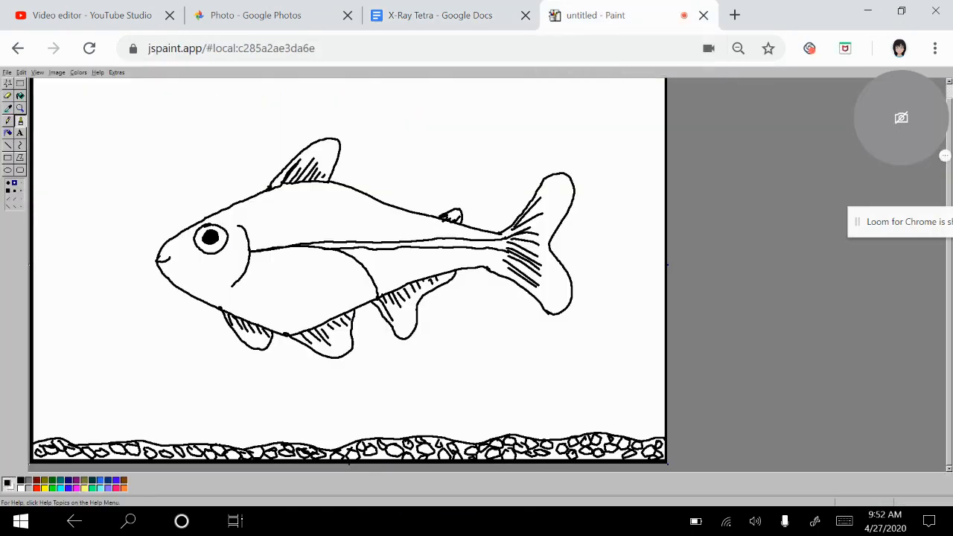
{"action": "left_click_drag", "start_coordinate": [902, 117], "coordinate": [776, 162]}
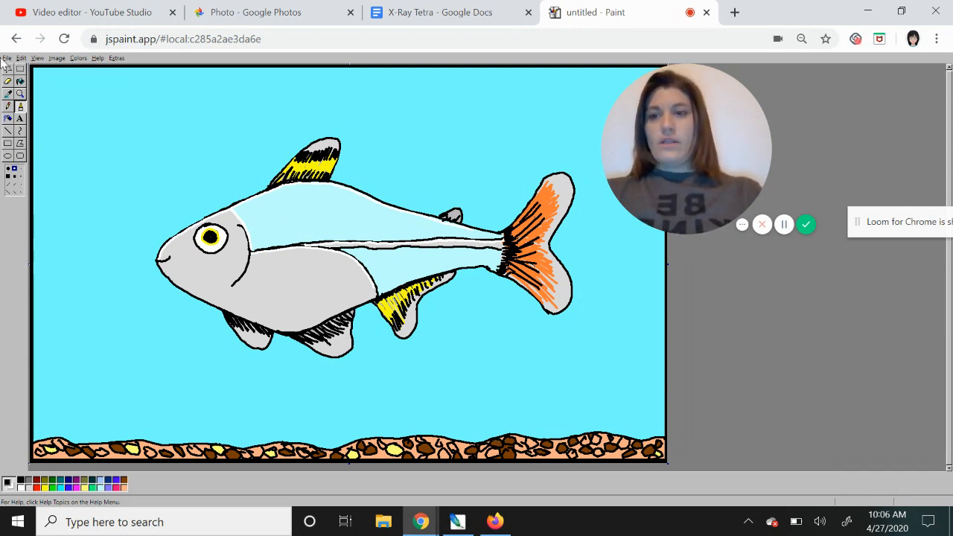
Fill a floor pebble with light yellow using the Fill With Color bucket.
{"action": "left_click", "coordinate": [20, 92]}
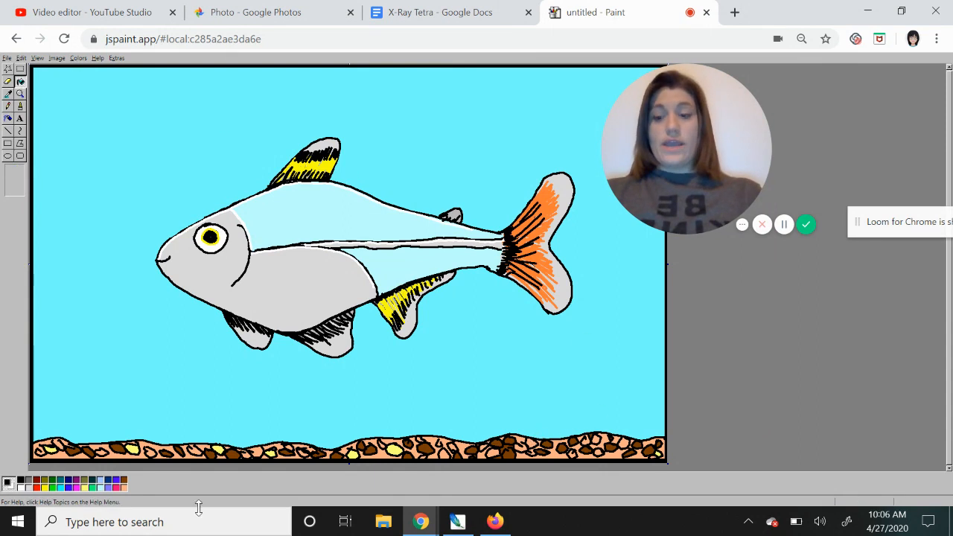
{"action": "left_click", "coordinate": [84, 490]}
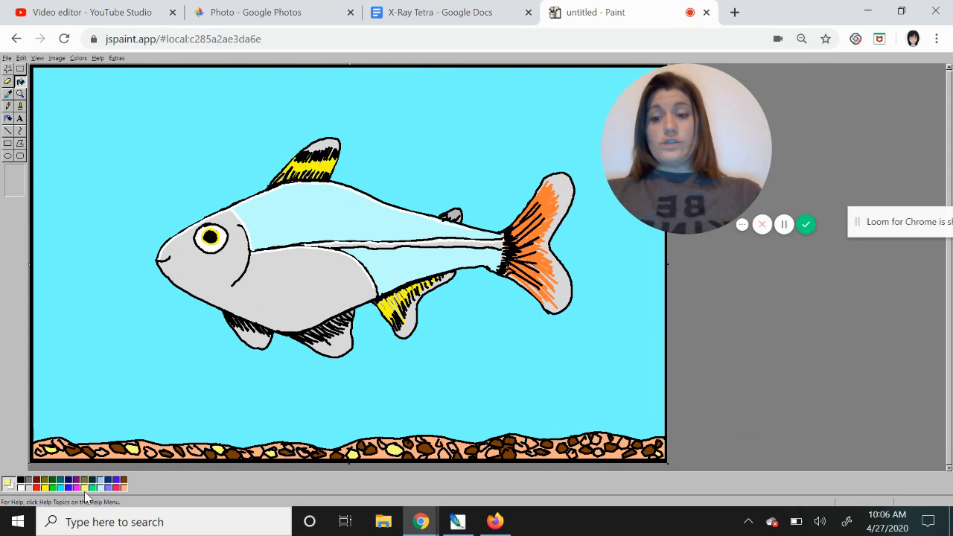
{"action": "left_click", "coordinate": [534, 441]}
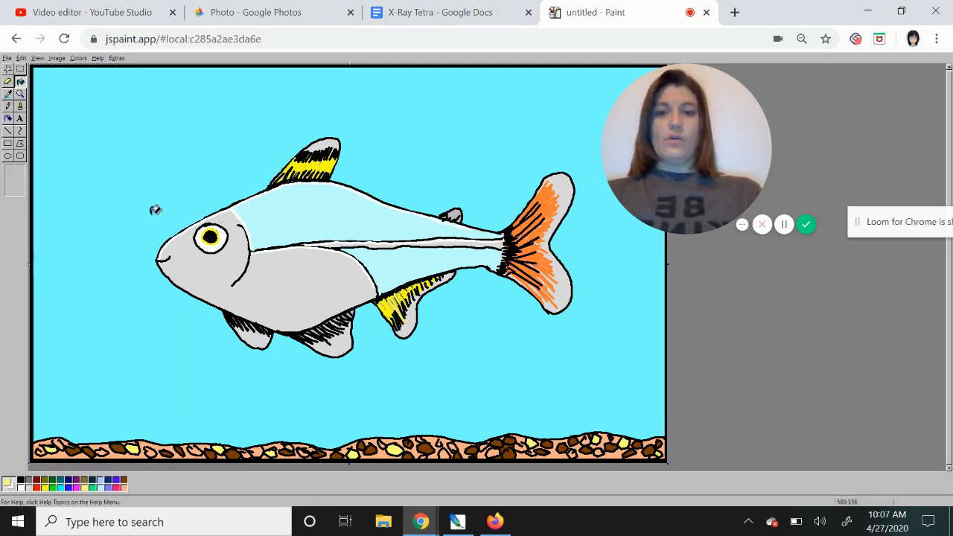
Zoom in and paint a row of short white rib bones below the spine out to the tail.
{"action": "left_click", "coordinate": [21, 94]}
{"action": "left_click", "coordinate": [408, 244]}
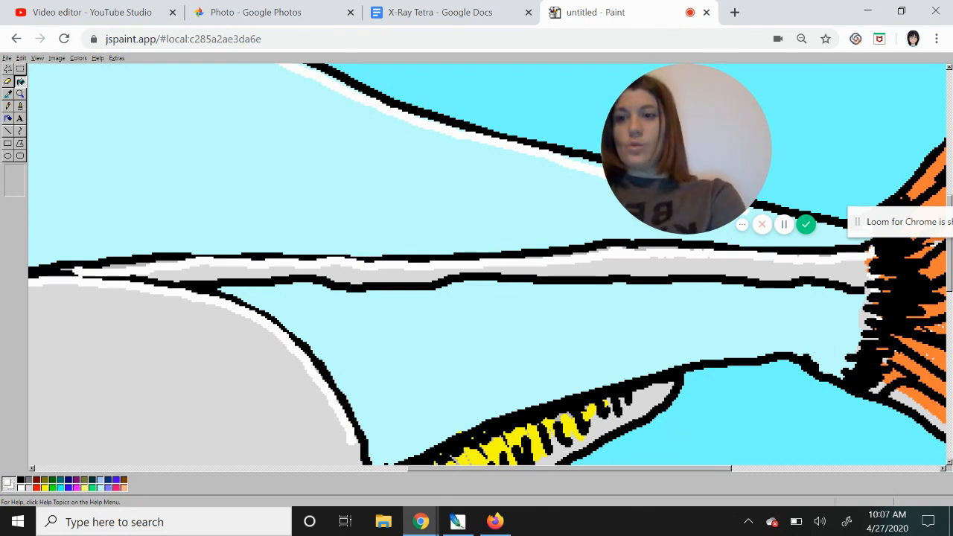
{"action": "left_click", "coordinate": [8, 106]}
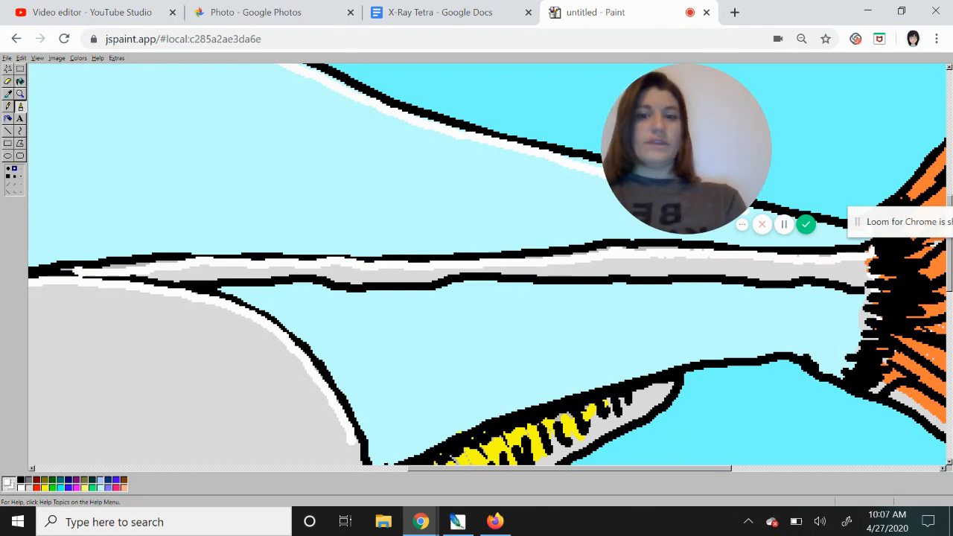
{"action": "left_click_drag", "start_coordinate": [261, 290], "coordinate": [387, 328]}
{"action": "left_click_drag", "start_coordinate": [395, 294], "coordinate": [432, 324]}
{"action": "left_click_drag", "start_coordinate": [481, 286], "coordinate": [514, 319]}
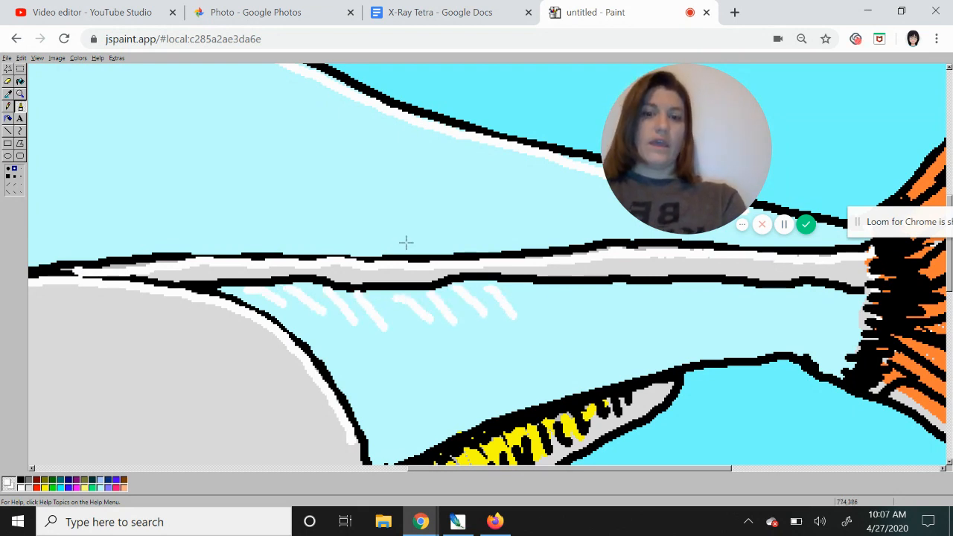
{"action": "mouse_move", "coordinate": [522, 287]}
{"action": "left_mouse_down"}
{"action": "mouse_move", "coordinate": [551, 319]}
{"action": "mouse_move", "coordinate": [622, 320]}
{"action": "left_mouse_up"}
{"action": "left_click_drag", "start_coordinate": [633, 288], "coordinate": [685, 320]}
{"action": "mouse_move", "coordinate": [700, 288]}
{"action": "left_mouse_down"}
{"action": "mouse_move", "coordinate": [731, 314]}
{"action": "mouse_move", "coordinate": [845, 317]}
{"action": "left_mouse_up"}
{"action": "mouse_move", "coordinate": [41, 266]}
{"action": "left_mouse_down"}
{"action": "mouse_move", "coordinate": [108, 231]}
{"action": "mouse_move", "coordinate": [186, 216]}
{"action": "left_mouse_up"}
Paint the matching row of white ribs above the spine, then zoom out to the whole fish.
{"action": "left_click_drag", "start_coordinate": [205, 249], "coordinate": [227, 223]}
{"action": "left_click_drag", "start_coordinate": [239, 246], "coordinate": [267, 203]}
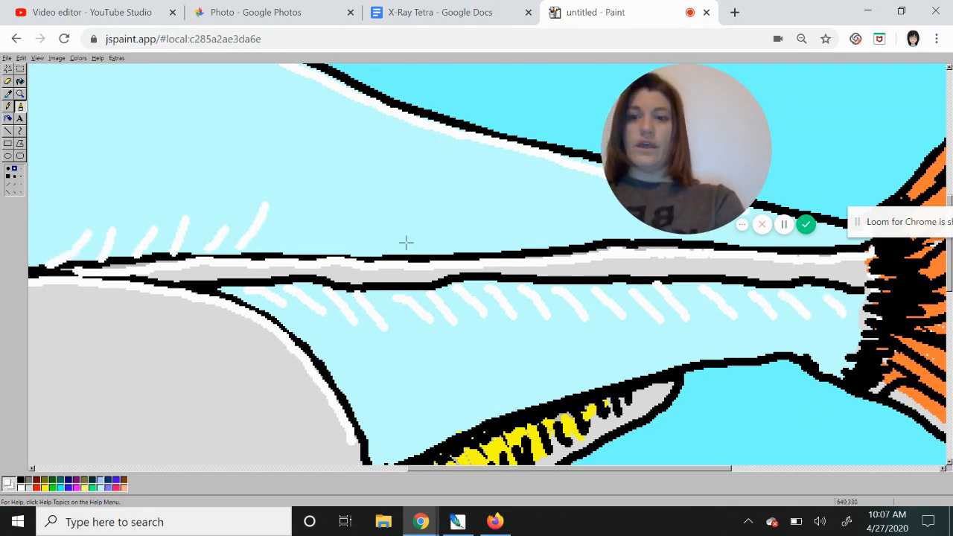
{"action": "left_click_drag", "start_coordinate": [276, 252], "coordinate": [309, 216]}
{"action": "left_click_drag", "start_coordinate": [324, 254], "coordinate": [353, 215]}
{"action": "left_click_drag", "start_coordinate": [361, 253], "coordinate": [399, 205]}
{"action": "left_click_drag", "start_coordinate": [406, 256], "coordinate": [443, 216]}
{"action": "left_click_drag", "start_coordinate": [450, 253], "coordinate": [490, 213]}
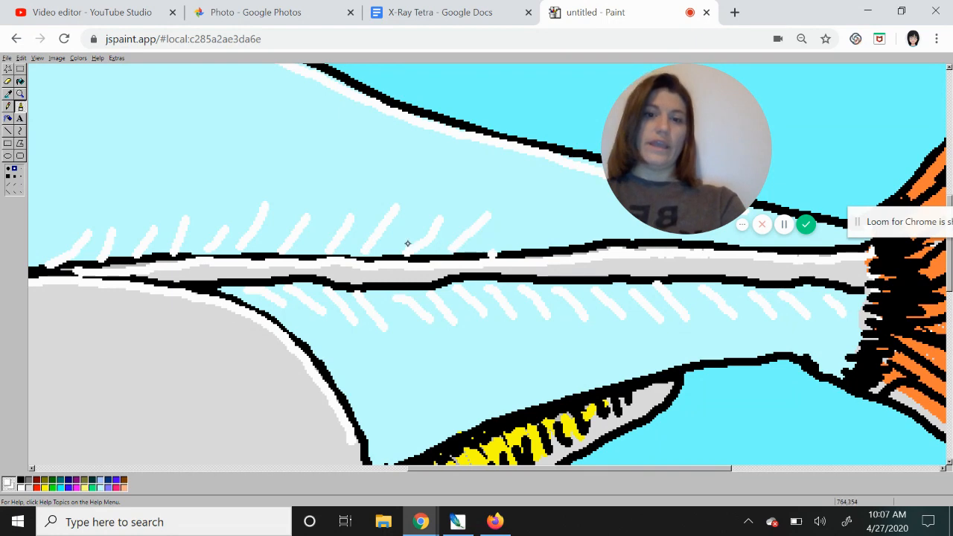
{"action": "left_click_drag", "start_coordinate": [495, 254], "coordinate": [528, 209]}
{"action": "left_click_drag", "start_coordinate": [531, 246], "coordinate": [566, 205]}
{"action": "left_click_drag", "start_coordinate": [578, 243], "coordinate": [614, 209]}
{"action": "left_click_drag", "start_coordinate": [614, 246], "coordinate": [642, 220]}
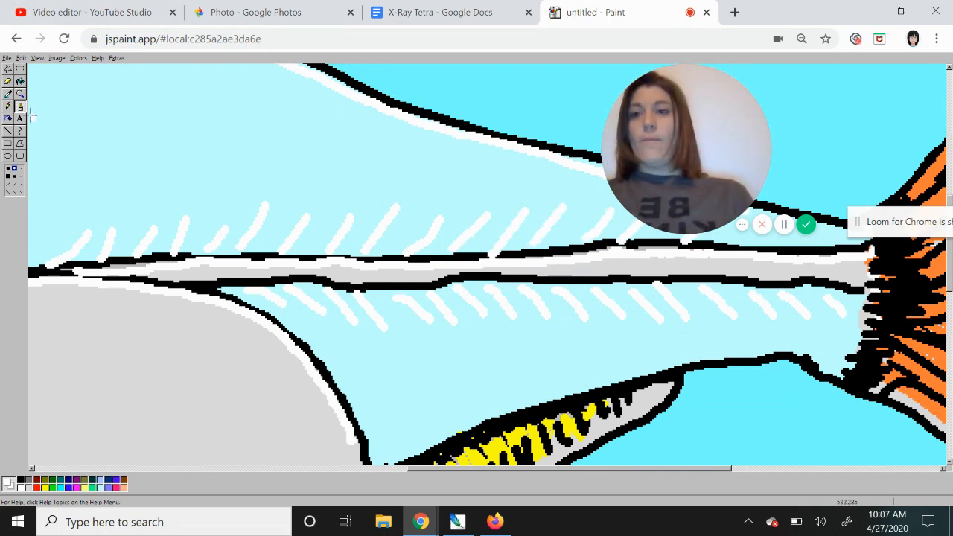
{"action": "left_click", "coordinate": [21, 94]}
{"action": "left_click", "coordinate": [237, 188]}
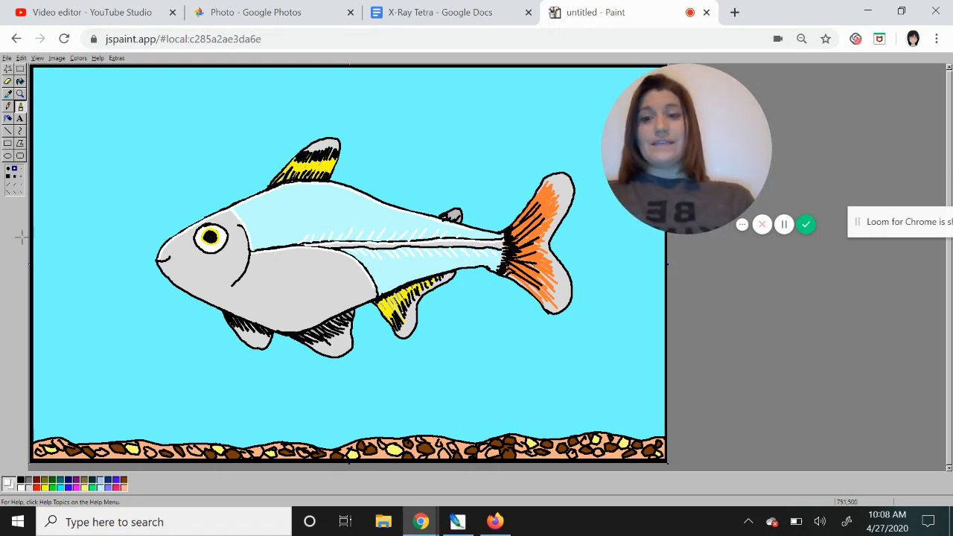
{"action": "left_click", "coordinate": [21, 94]}
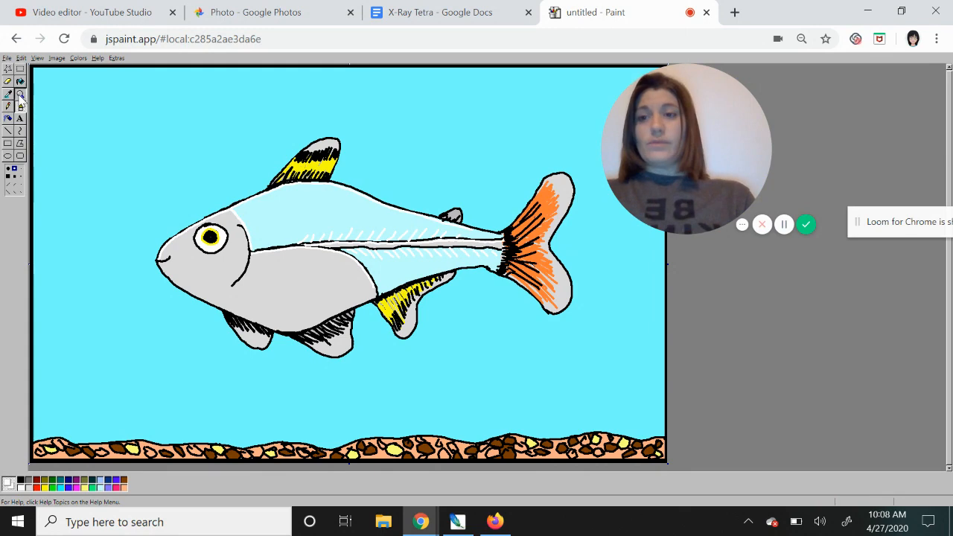
{"action": "left_click", "coordinate": [235, 224]}
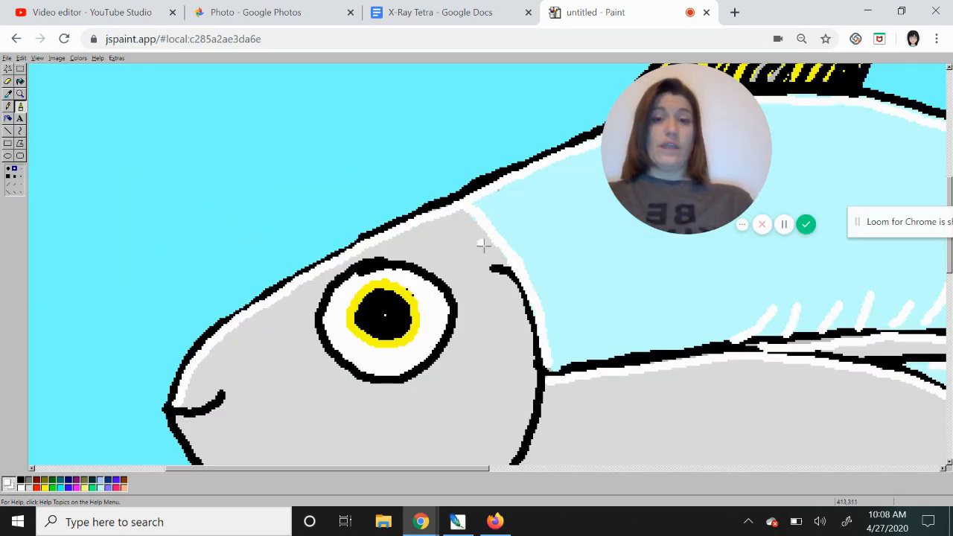
{"action": "left_click", "coordinate": [20, 94]}
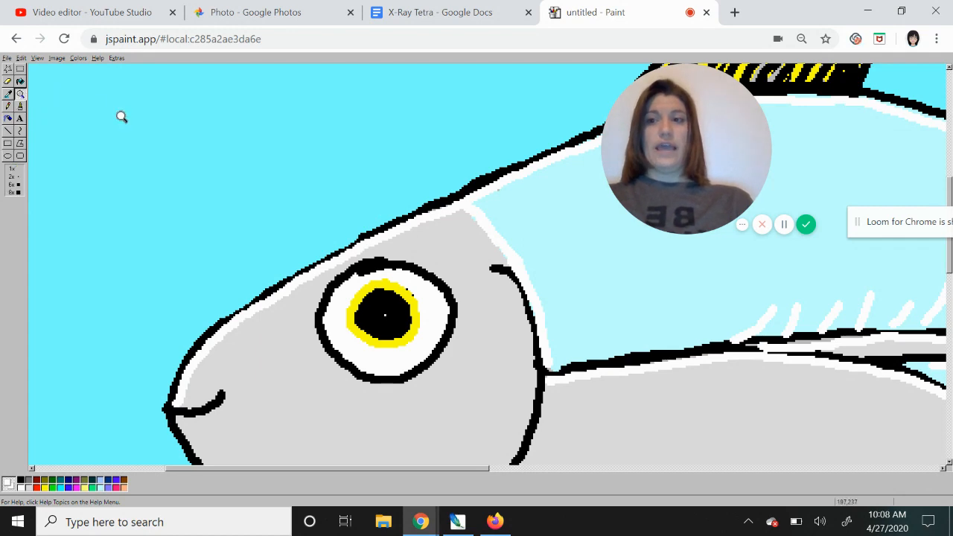
{"action": "left_click", "coordinate": [170, 152]}
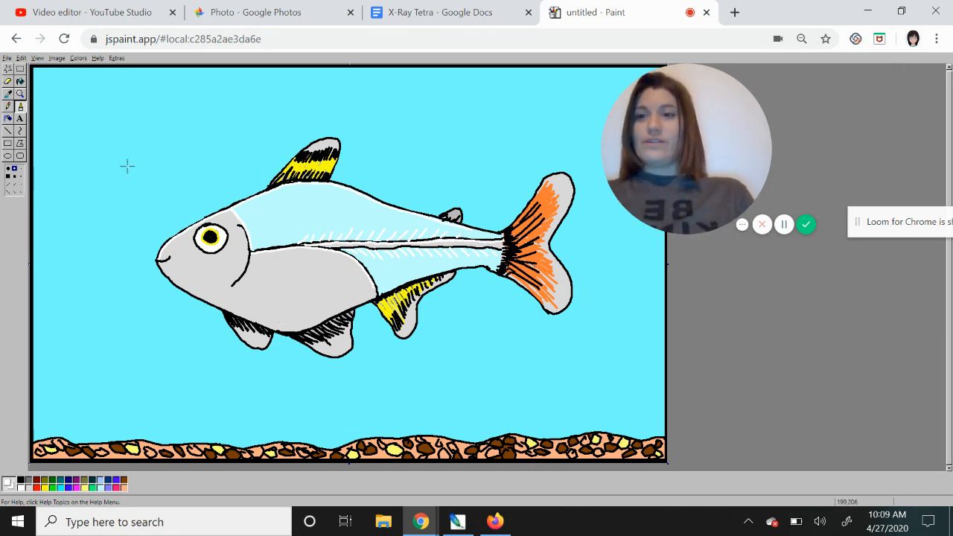
Brush a black outline of a block letter X in the tank's top-left corner.
{"action": "left_click", "coordinate": [20, 107]}
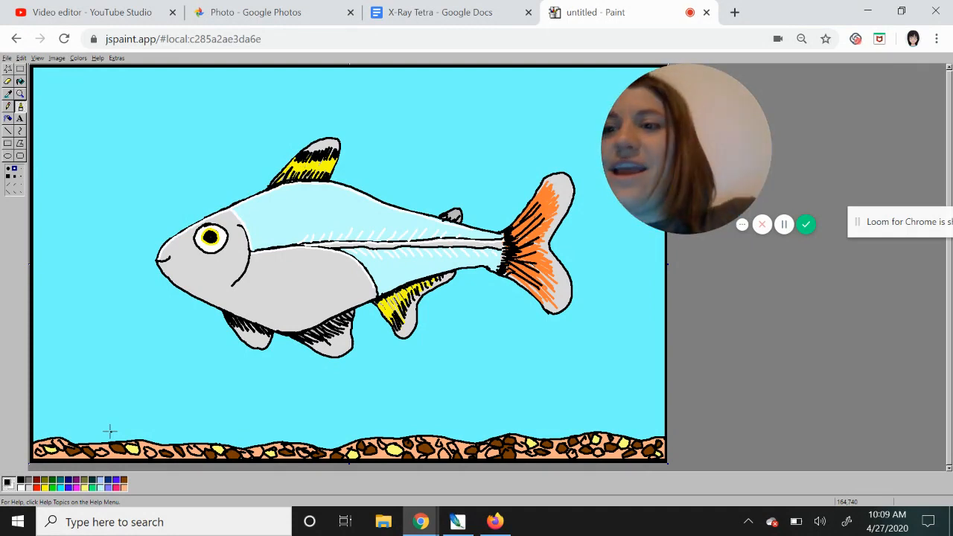
{"action": "left_click", "coordinate": [67, 99]}
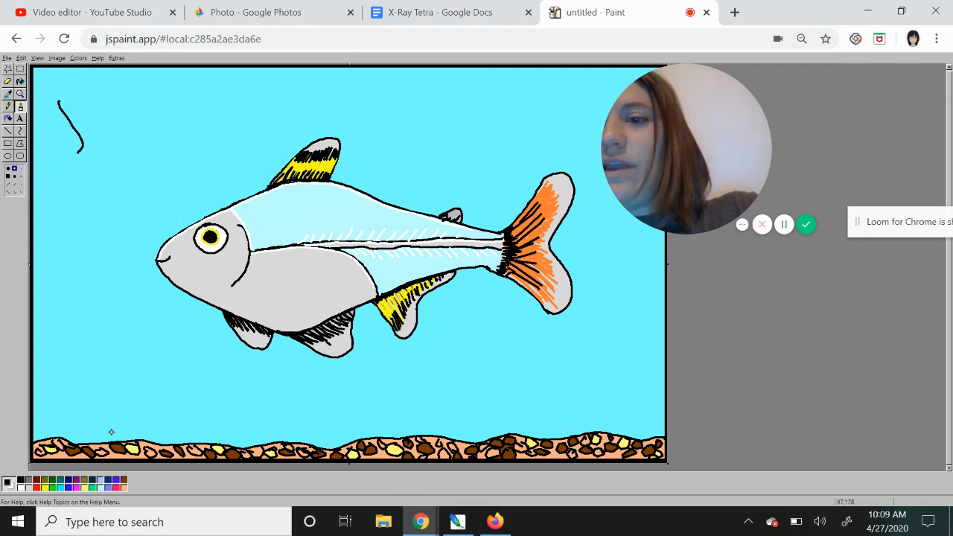
{"action": "left_click_drag", "start_coordinate": [79, 152], "coordinate": [43, 195]}
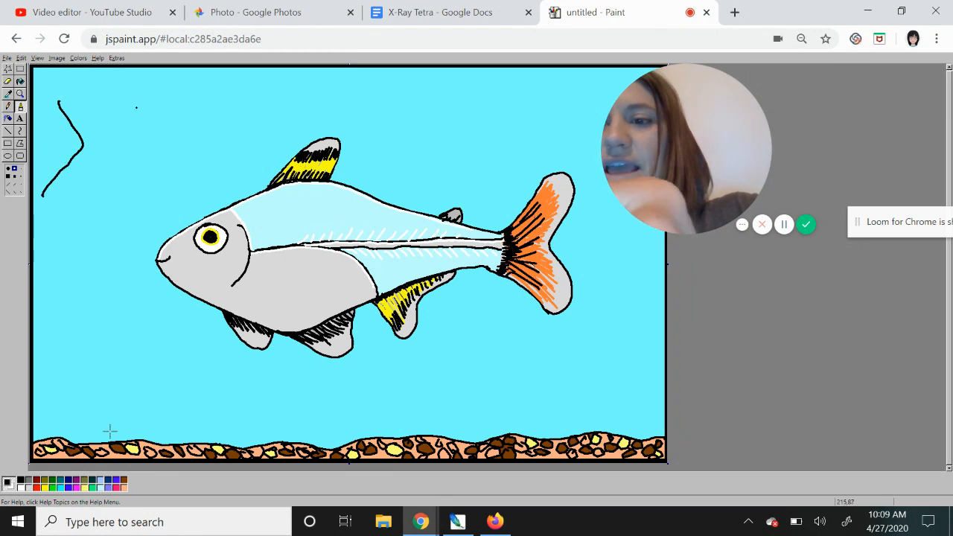
{"action": "mouse_move", "coordinate": [150, 97]}
{"action": "left_mouse_down"}
{"action": "mouse_move", "coordinate": [114, 139]}
{"action": "mouse_move", "coordinate": [142, 185]}
{"action": "mouse_move", "coordinate": [79, 194]}
{"action": "mouse_move", "coordinate": [112, 198]}
{"action": "left_mouse_up"}
{"action": "left_click_drag", "start_coordinate": [82, 97], "coordinate": [149, 98]}
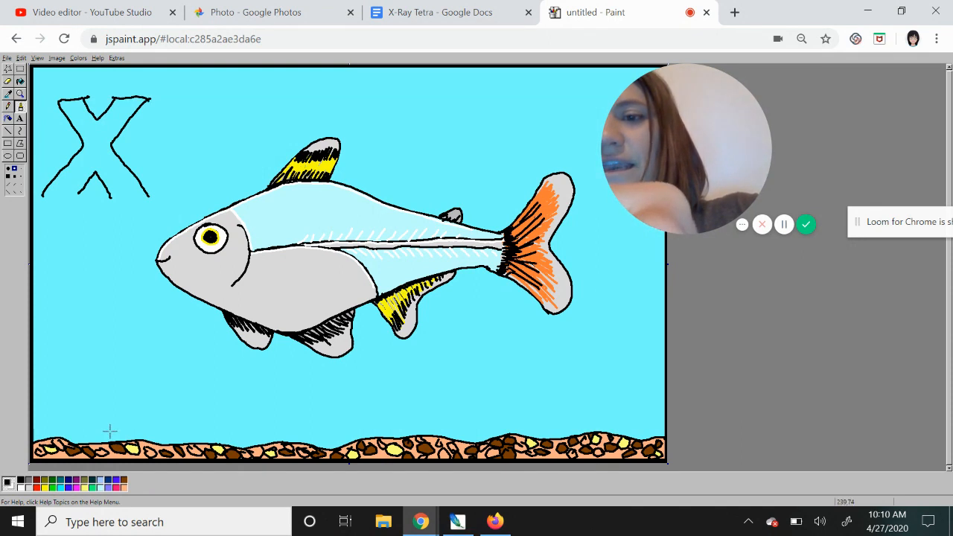
{"action": "left_click_drag", "start_coordinate": [43, 195], "coordinate": [149, 196]}
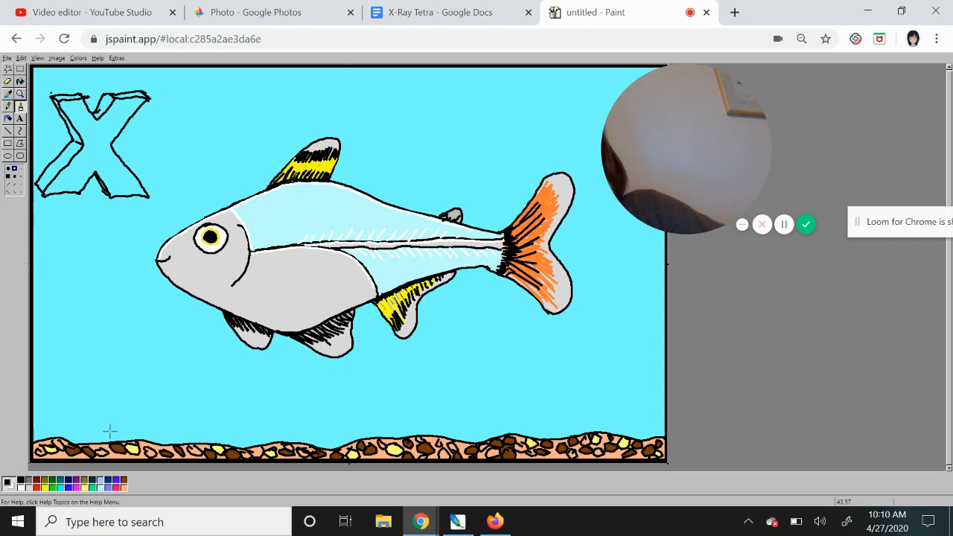
Zoom in on the X and undo the stray marks around its notch.
{"action": "left_click", "coordinate": [19, 94]}
{"action": "left_click", "coordinate": [112, 119]}
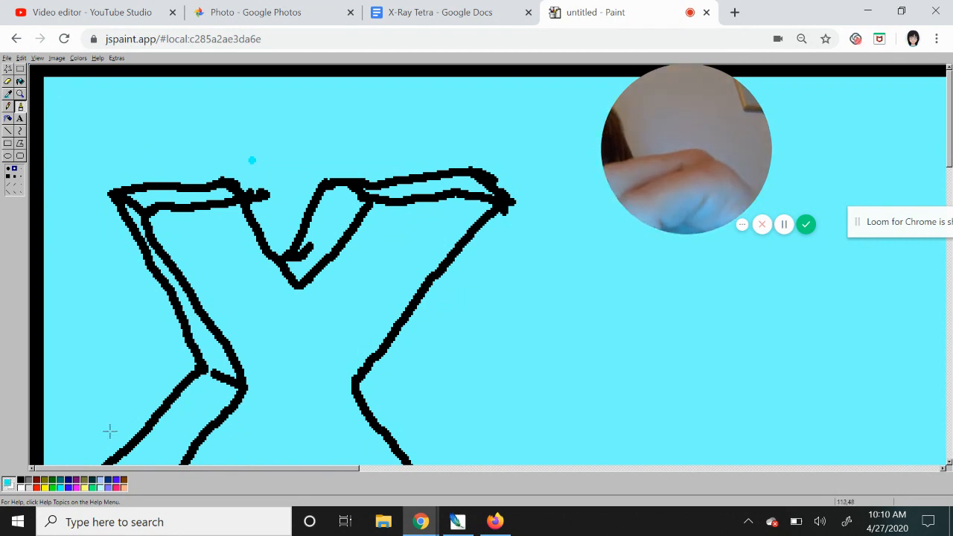
{"action": "left_click_drag", "start_coordinate": [259, 177], "coordinate": [267, 202]}
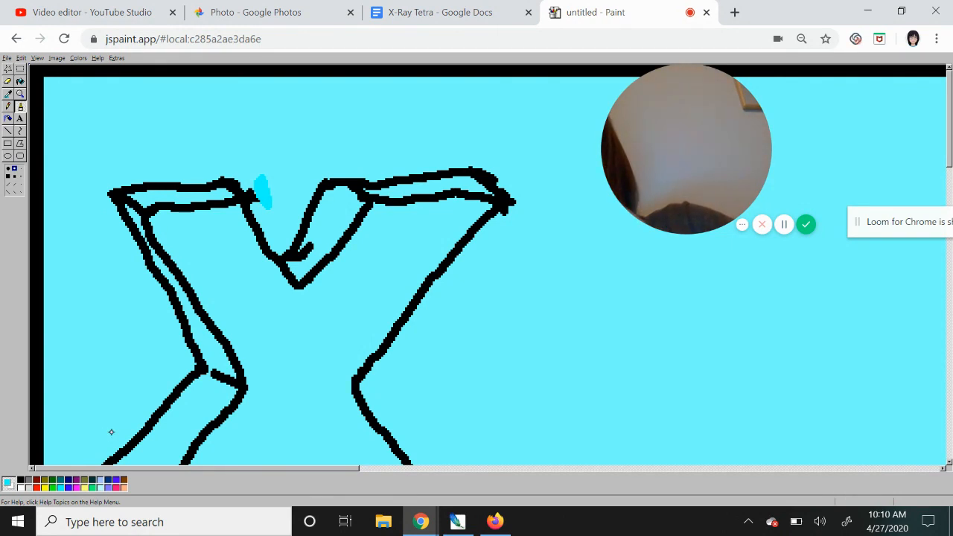
{"action": "key", "text": "ctrl+z"}
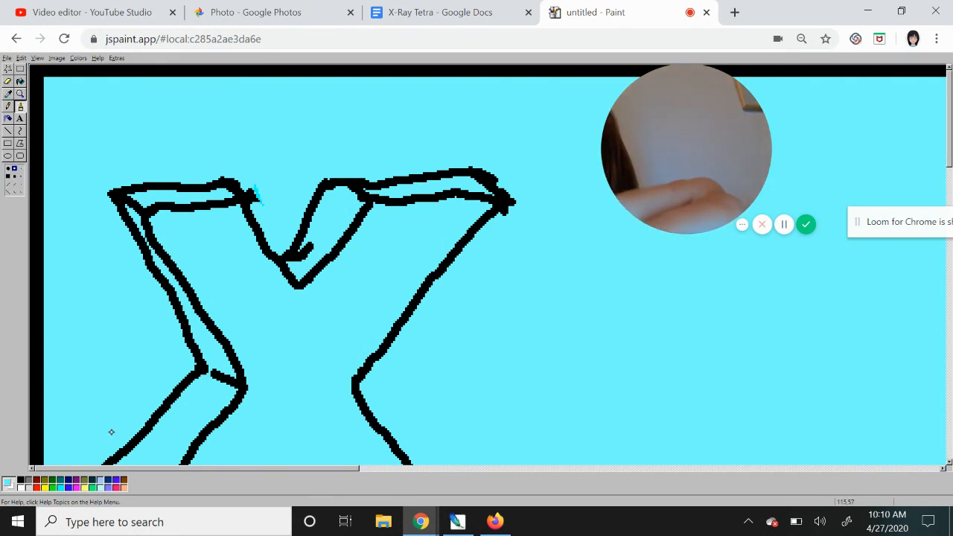
{"action": "key", "text": "ctrl+z"}
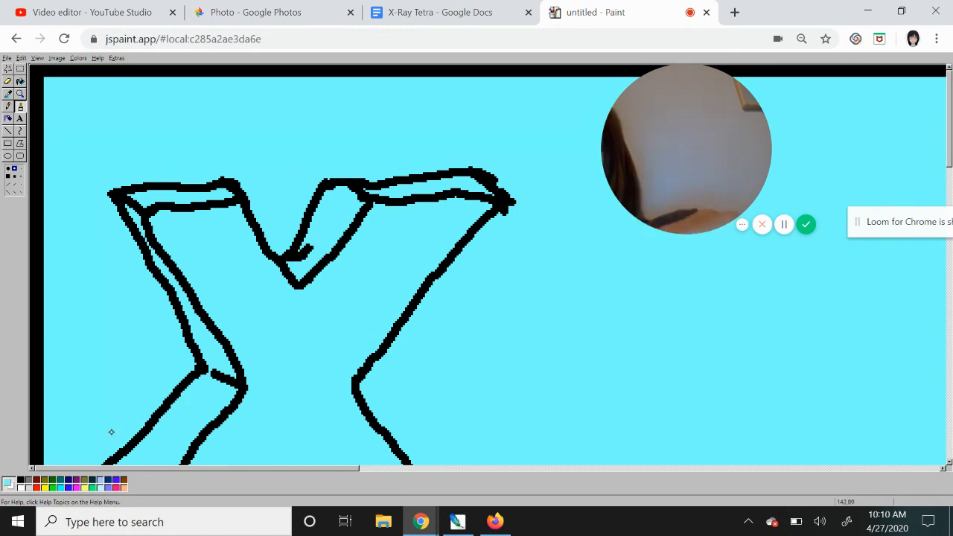
{"action": "key", "text": "ctrl+z"}
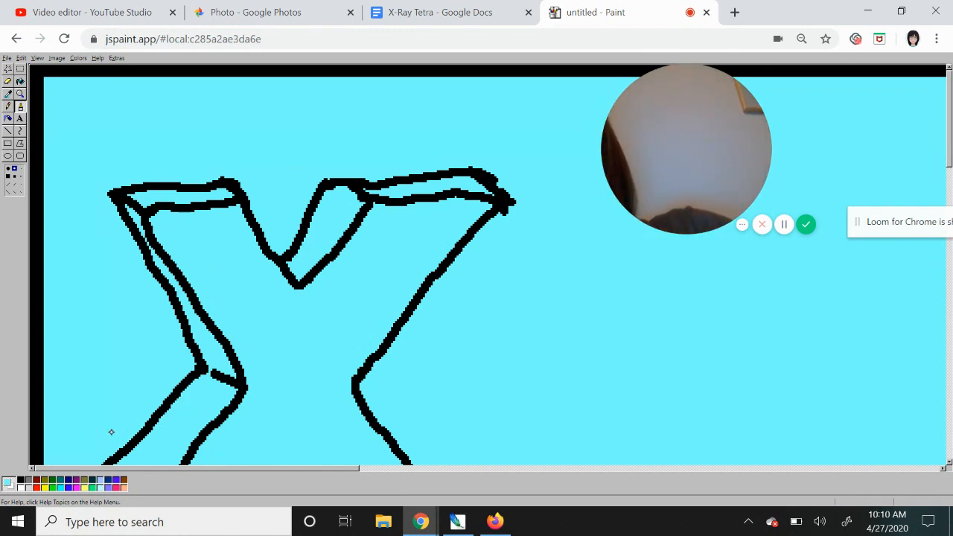
Fill the X's front face yellow and its left side and top rims grey, then zoom out.
{"action": "left_click", "coordinate": [20, 82]}
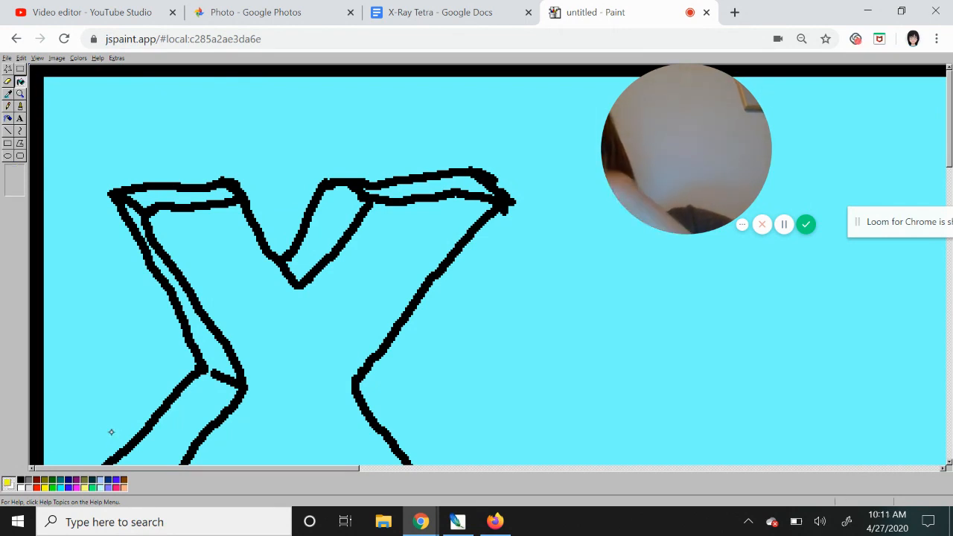
{"action": "left_click", "coordinate": [194, 428]}
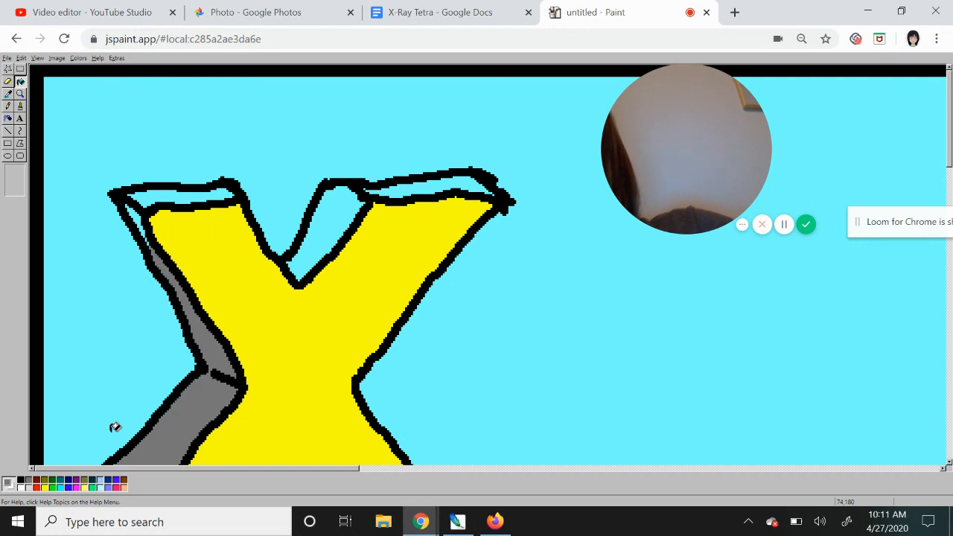
{"action": "left_click", "coordinate": [114, 429]}
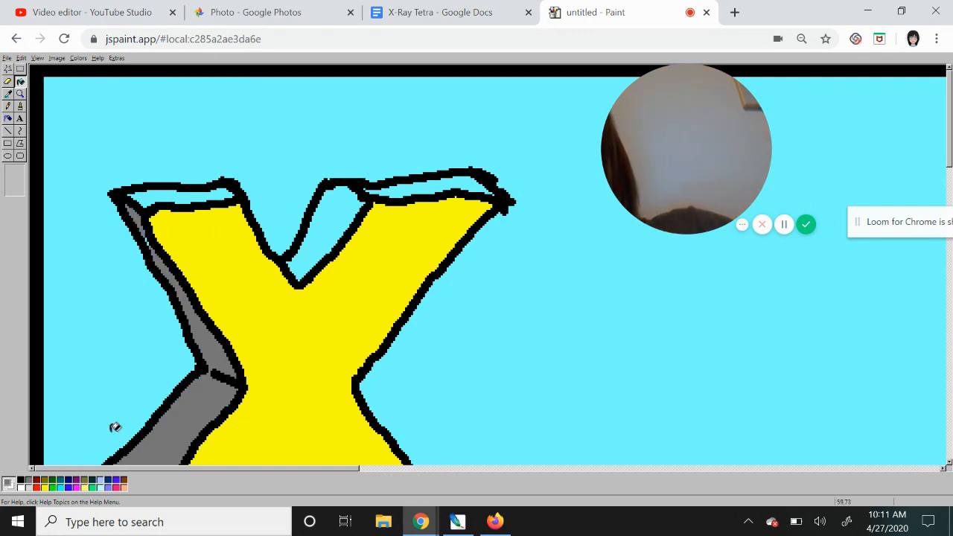
{"action": "left_click", "coordinate": [179, 198]}
{"action": "left_click", "coordinate": [328, 223]}
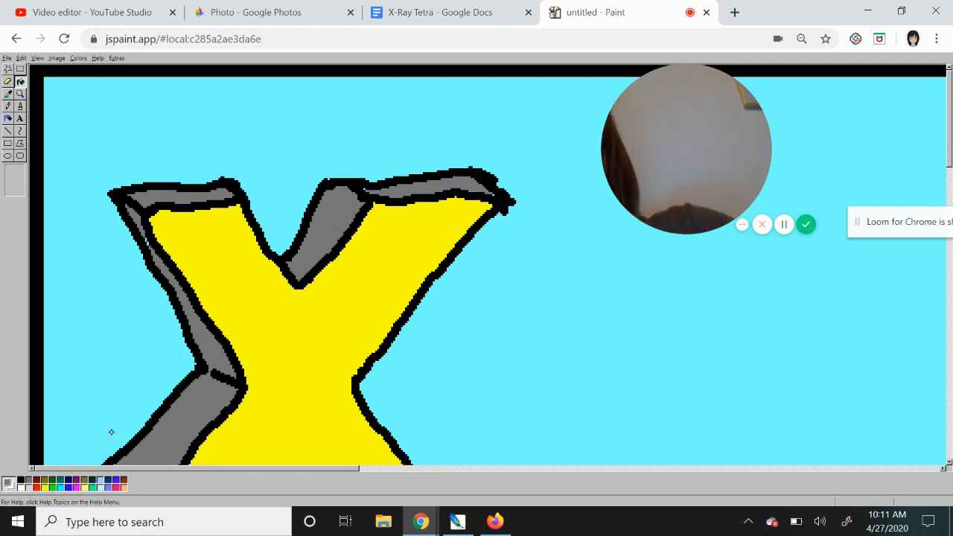
{"action": "left_click", "coordinate": [111, 432]}
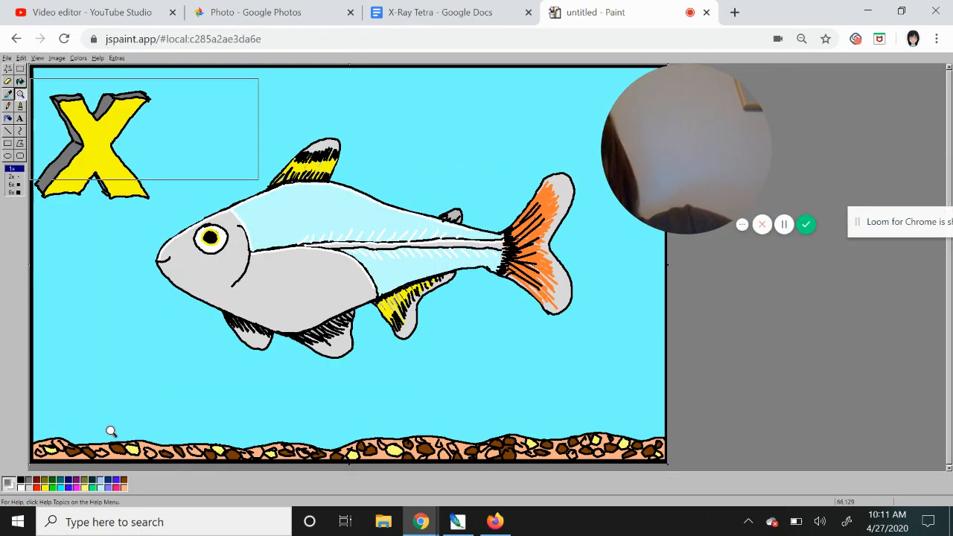
Shade the inner edge of the X's lower notch grey with a brush stroke.
{"action": "left_click", "coordinate": [115, 427]}
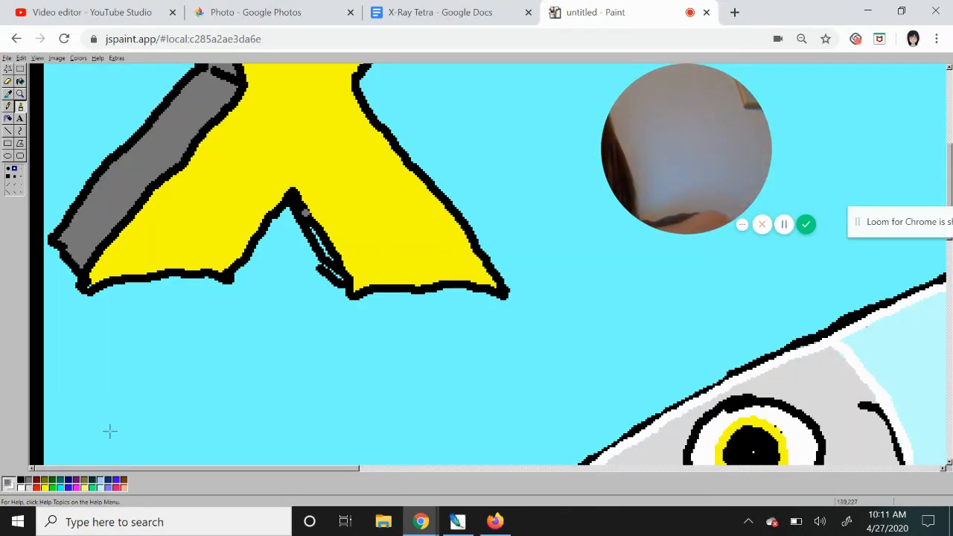
{"action": "left_click_drag", "start_coordinate": [298, 212], "coordinate": [334, 267]}
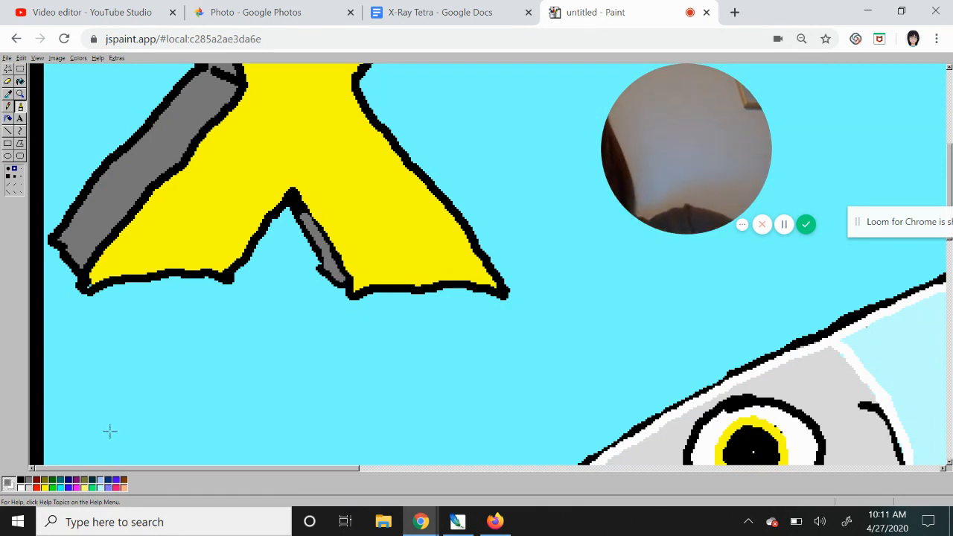
{"action": "left_click", "coordinate": [111, 433]}
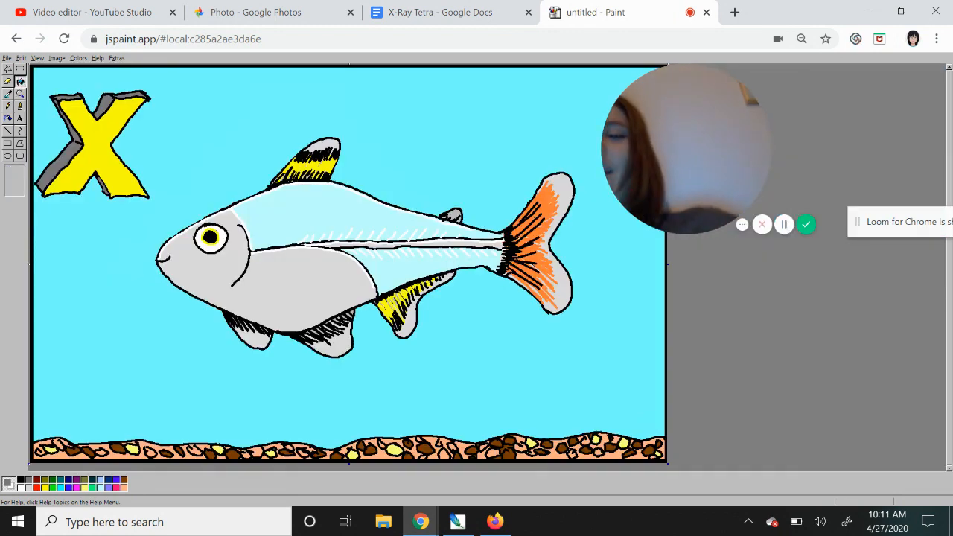